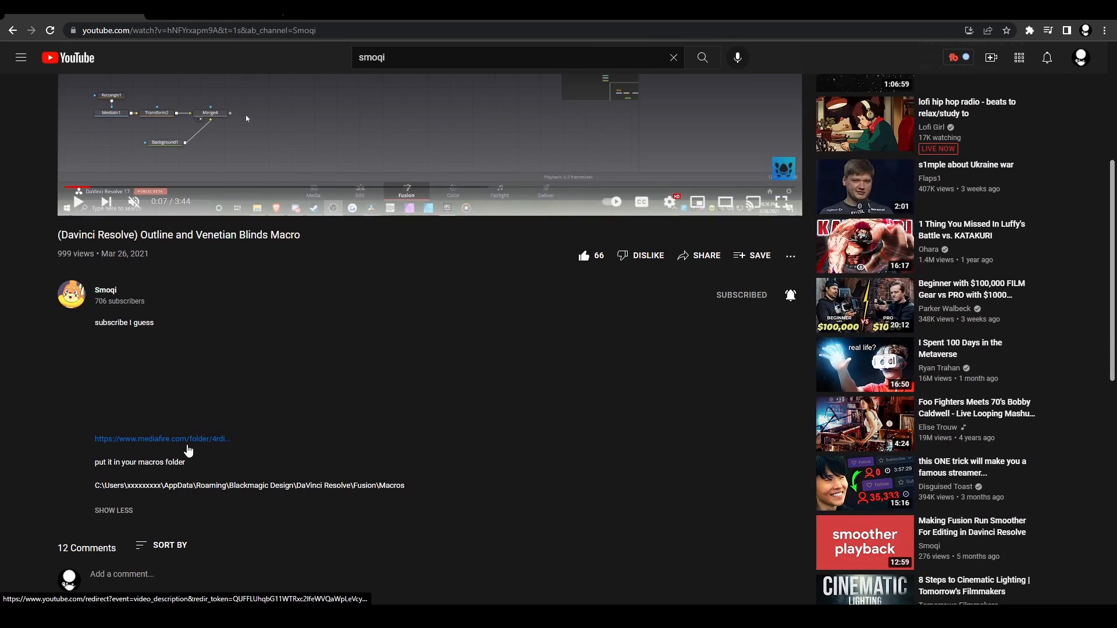
Download SM Outline 1.2.setting from the Effects folder of the MediaFire page linked in the video description
{"action": "left_click", "coordinate": [188, 445]}
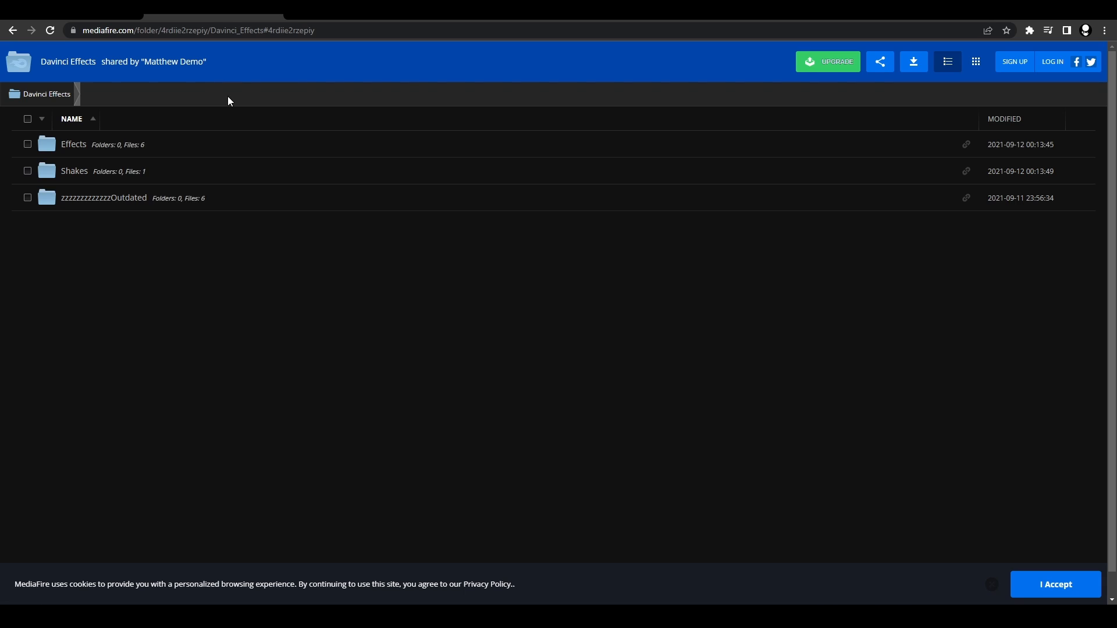
{"action": "left_click", "coordinate": [95, 150]}
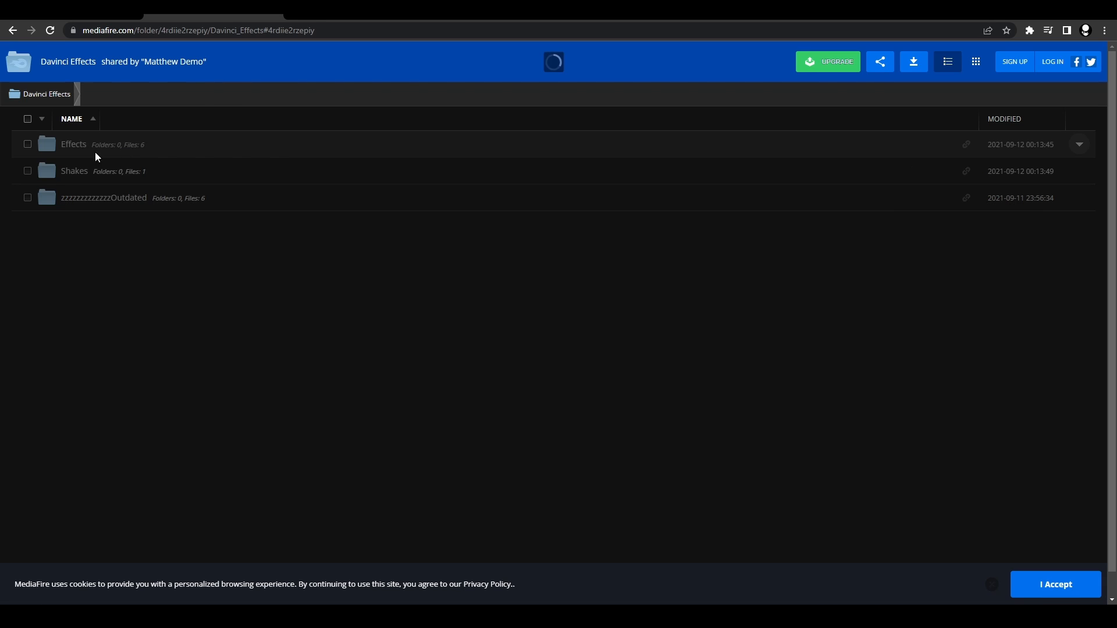
{"action": "right_click", "coordinate": [104, 256]}
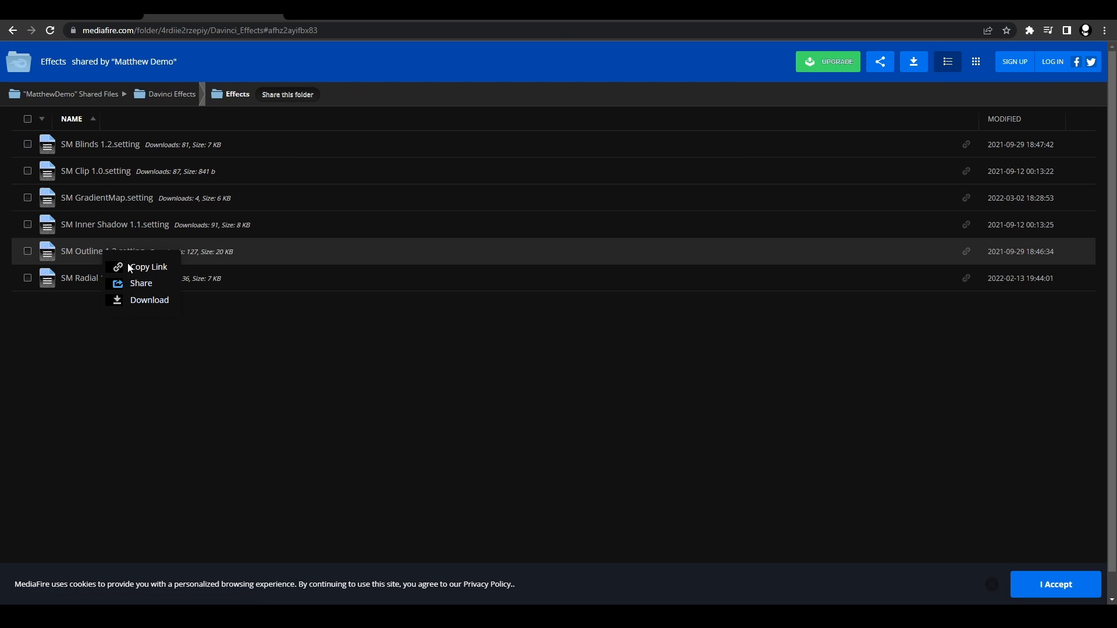
{"action": "left_click", "coordinate": [125, 299]}
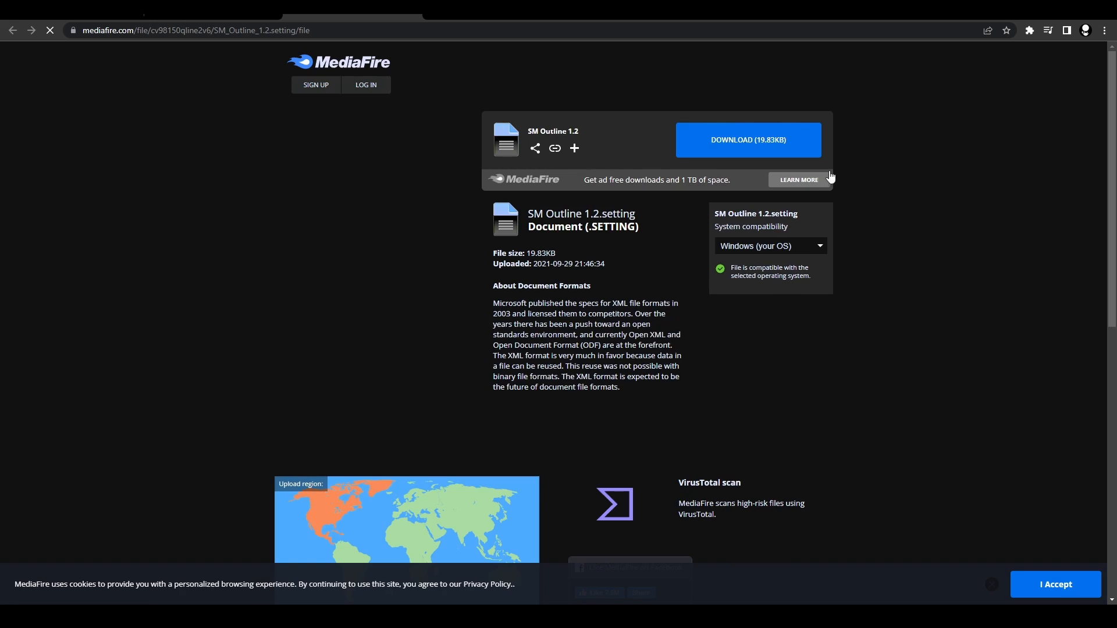
{"action": "left_click", "coordinate": [756, 143]}
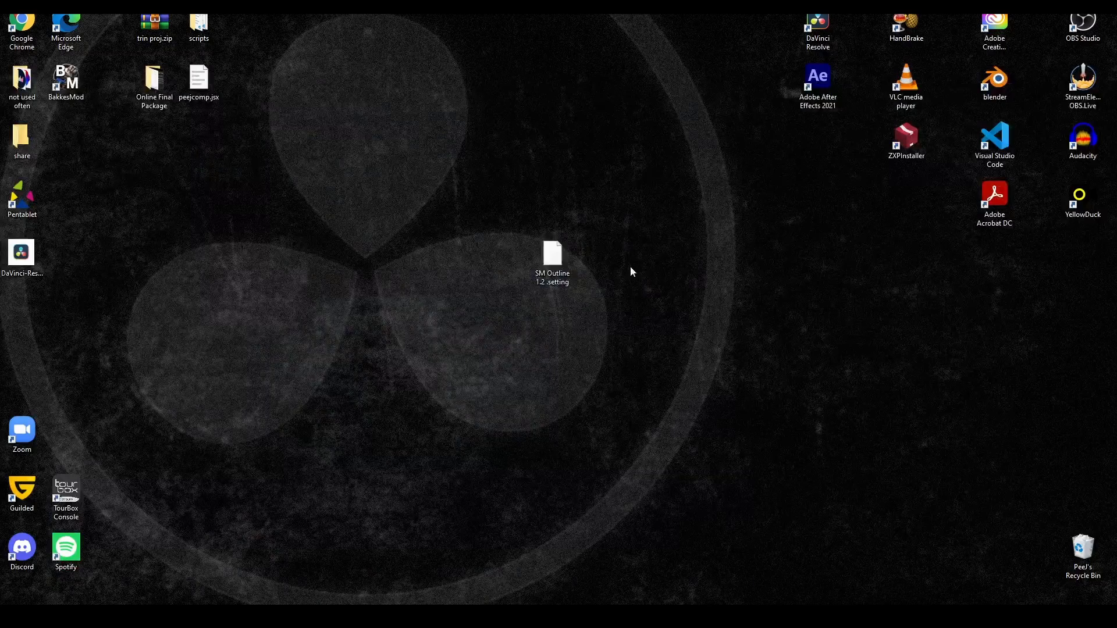
Copy the SM Outline 1.2 .setting file from the desktop and, in DaVinci Resolve, start a macro from a new Transform node
{"action": "right_click", "coordinate": [558, 260]}
{"action": "left_click", "coordinate": [385, 449]}
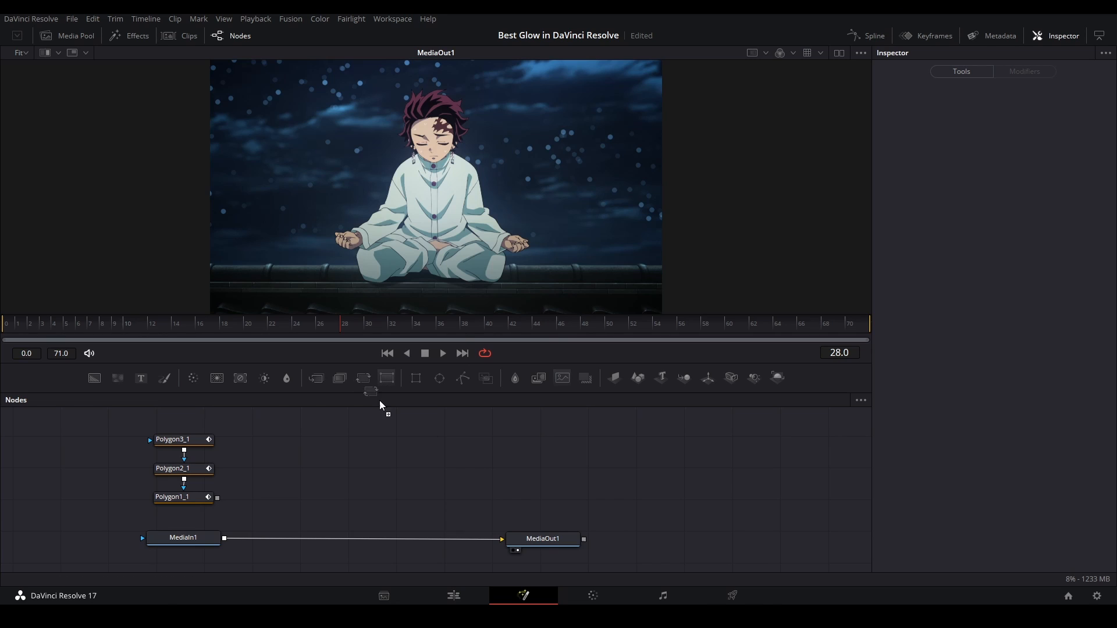
{"action": "left_click", "coordinate": [387, 378]}
{"action": "right_click", "coordinate": [452, 475]}
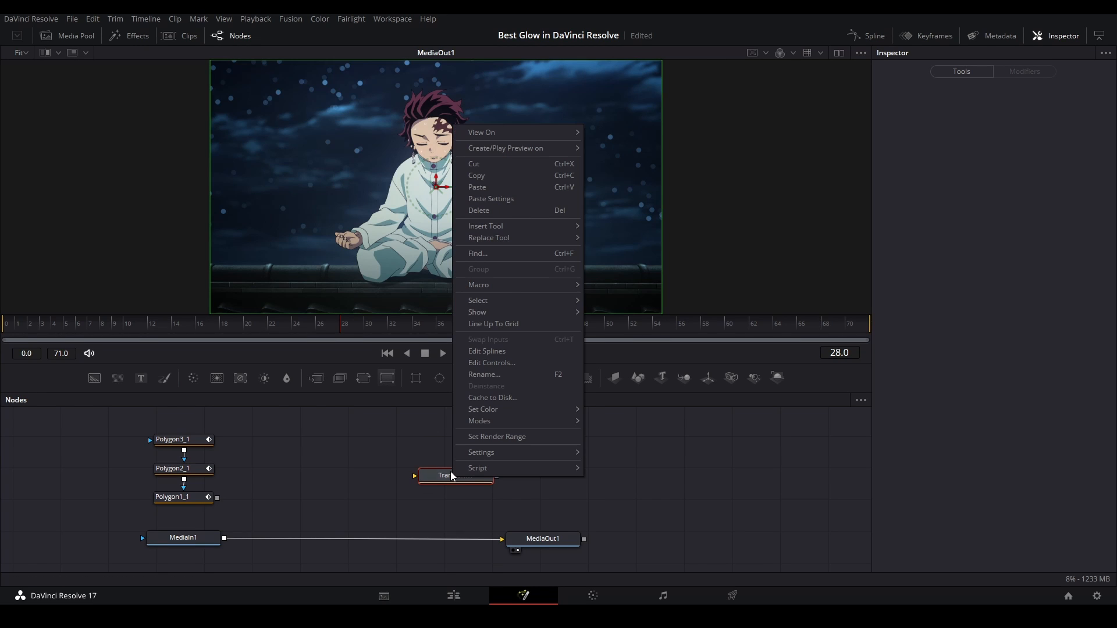
{"action": "mouse_move", "coordinate": [510, 283]}
{"action": "left_click", "coordinate": [629, 68]}
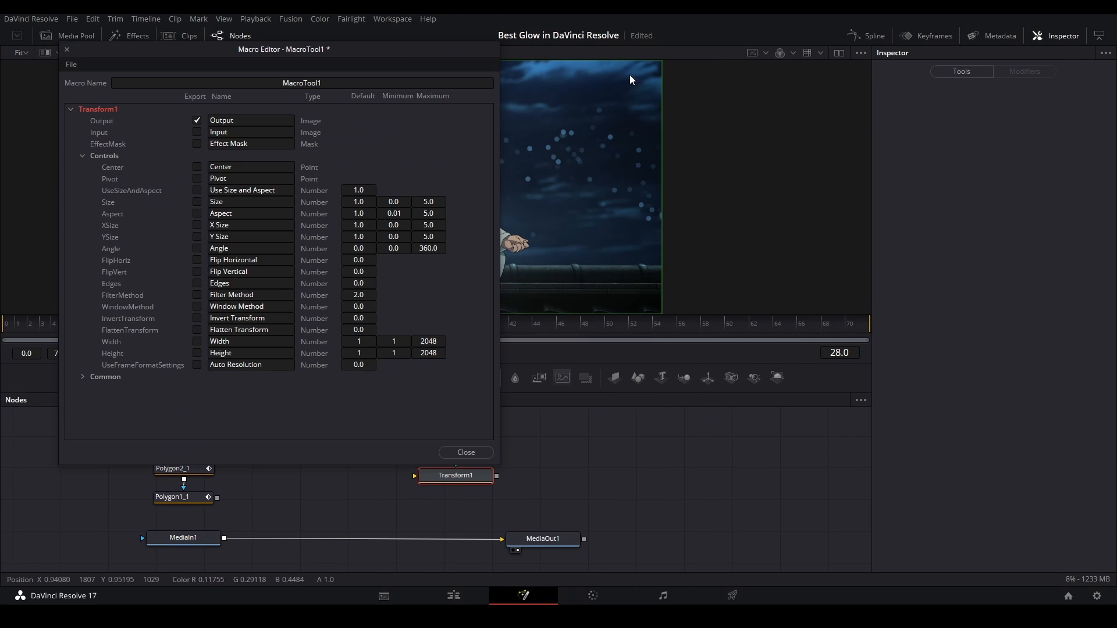
Paste the copied file into the Fusion Macros folder from the macro's save dialog, without saving the macro
{"action": "left_click", "coordinate": [471, 452]}
{"action": "left_click", "coordinate": [381, 266]}
{"action": "right_click", "coordinate": [398, 240]}
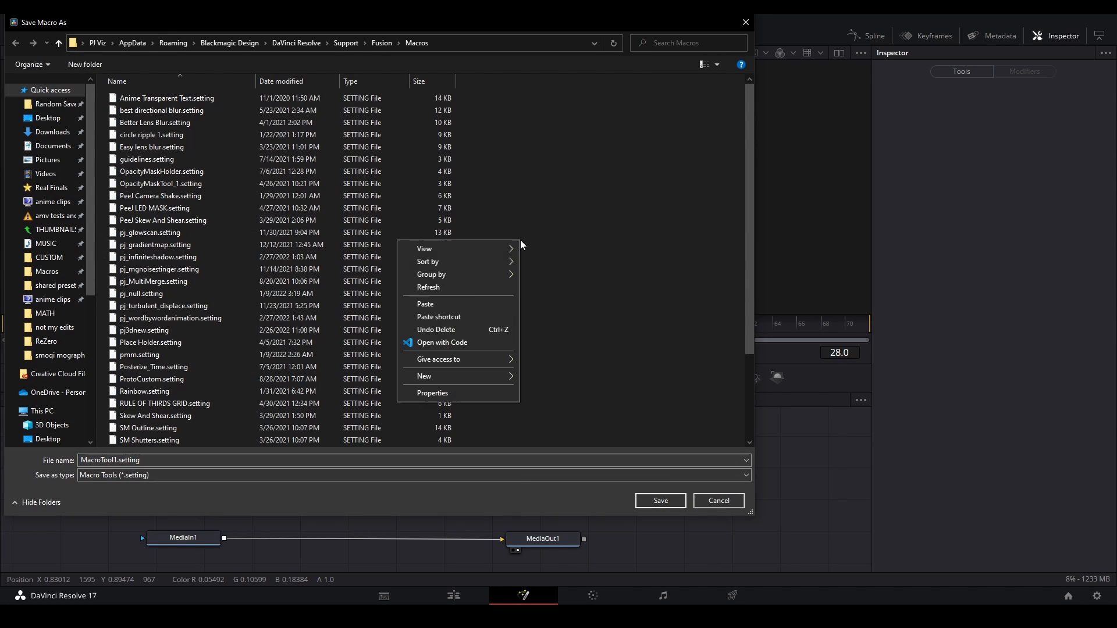
{"action": "left_click", "coordinate": [459, 303]}
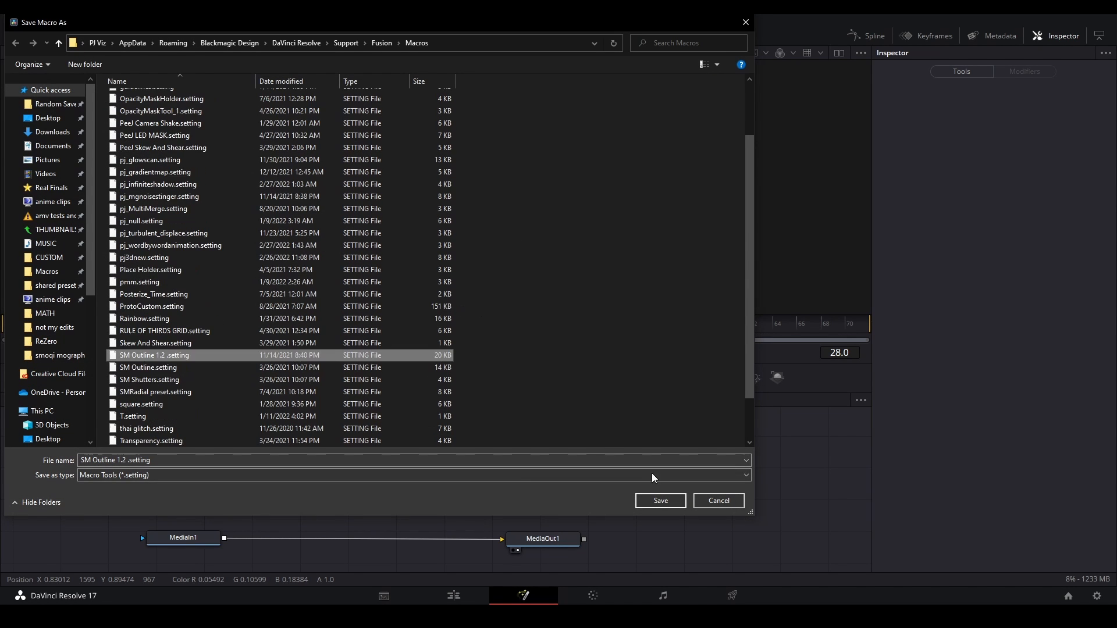
{"action": "left_click", "coordinate": [704, 500]}
Test the installed macro by adding an SM Outline 1.2 node and deleting it again
{"action": "key", "text": "shift+space"}
{"action": "type", "text": "sm"}
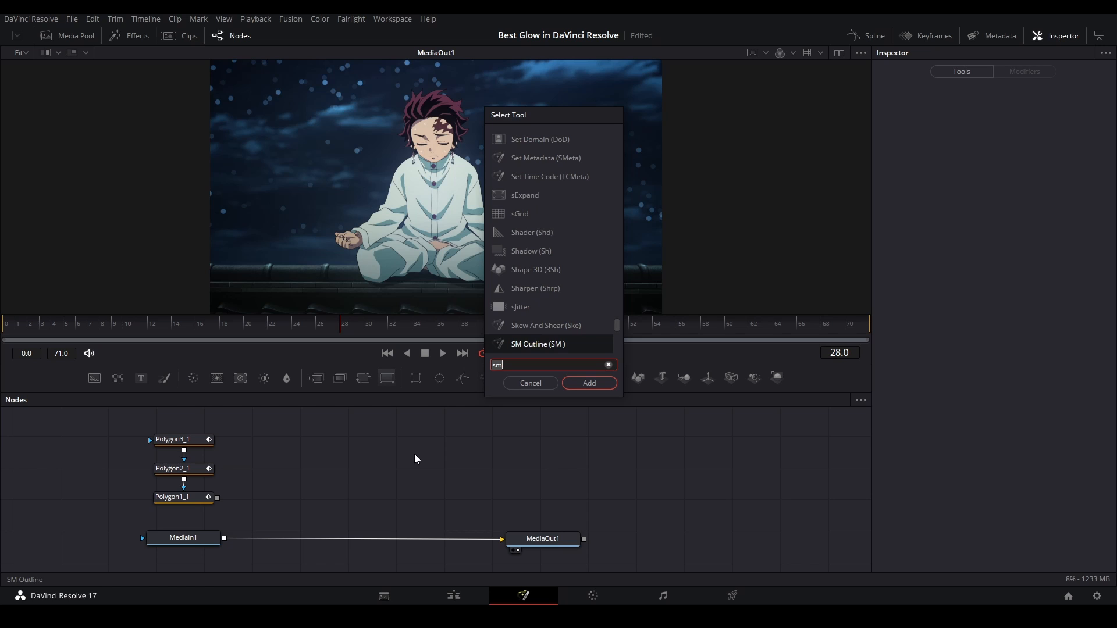
{"action": "key", "text": "Down"}
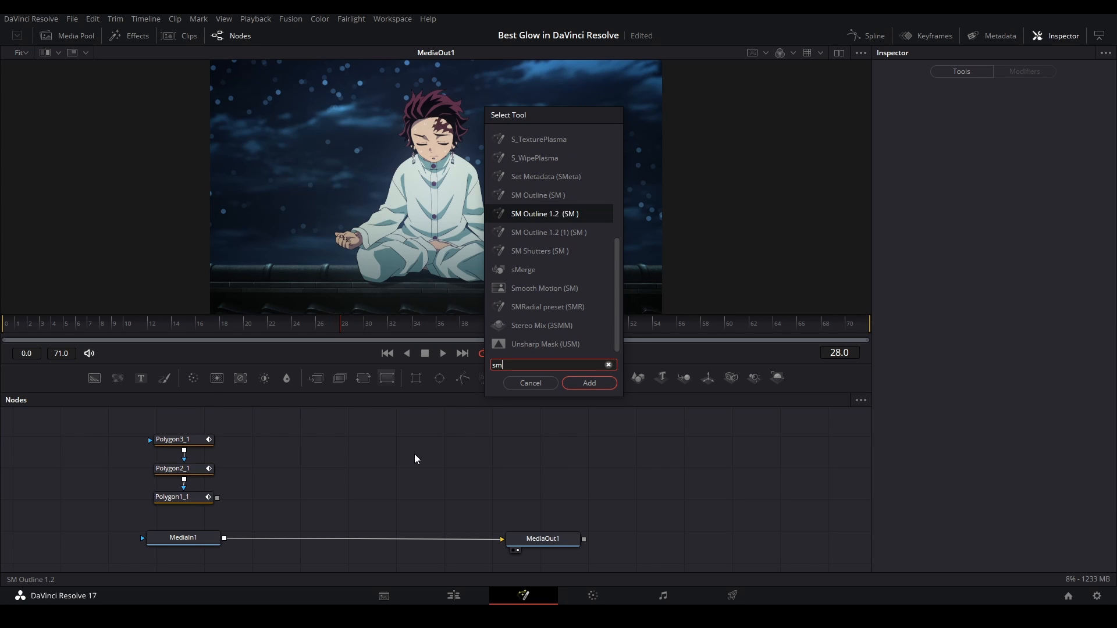
{"action": "key", "text": "Return"}
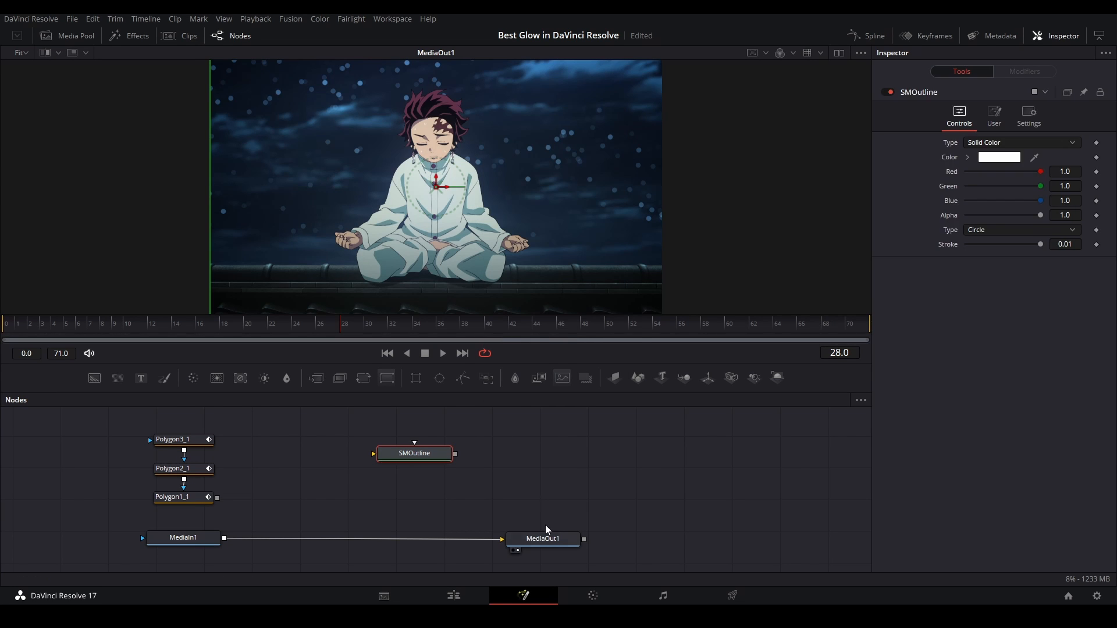
{"action": "key", "text": "Delete"}
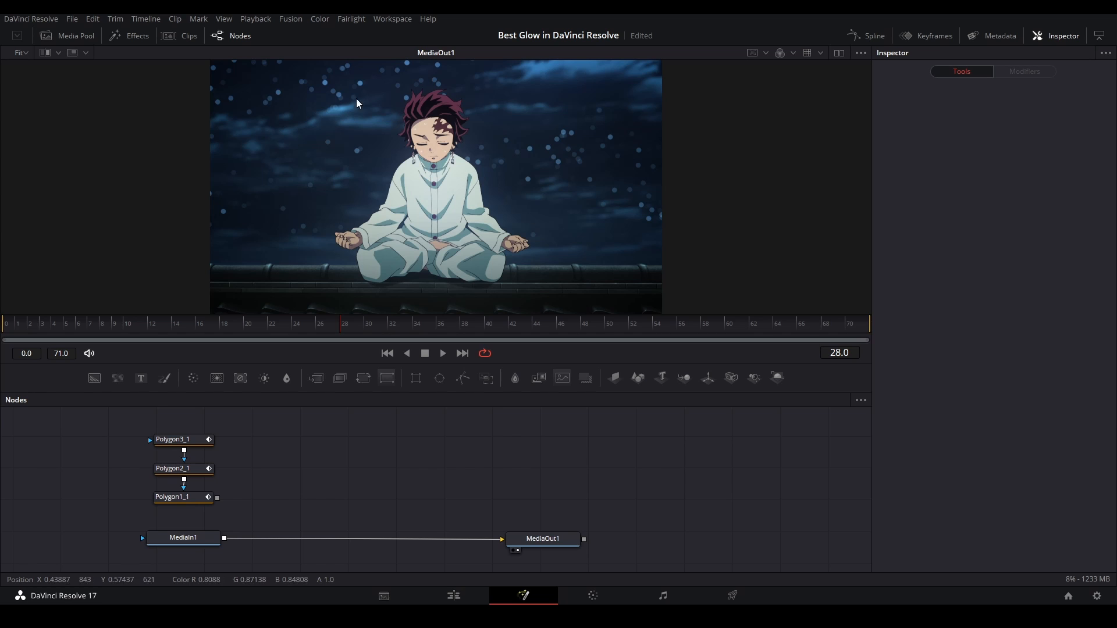
Add a Matte Control node beside the polygon masks and connect the MediaIn1 output to its background input
{"action": "left_click_drag", "start_coordinate": [288, 507], "coordinate": [157, 428]}
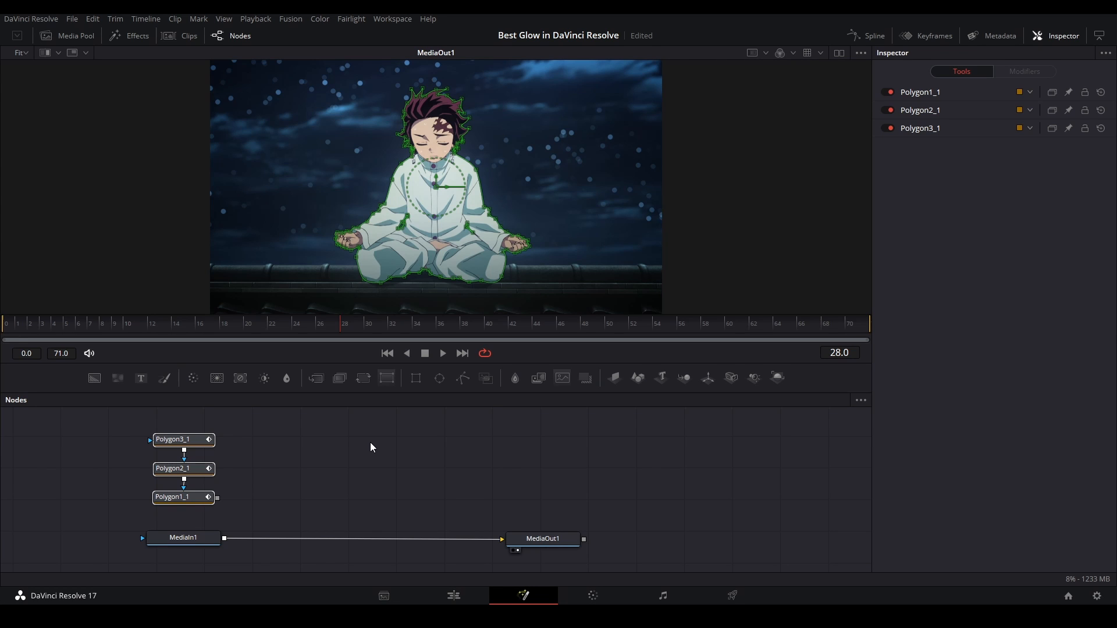
{"action": "left_click_drag", "start_coordinate": [435, 484], "coordinate": [450, 481]}
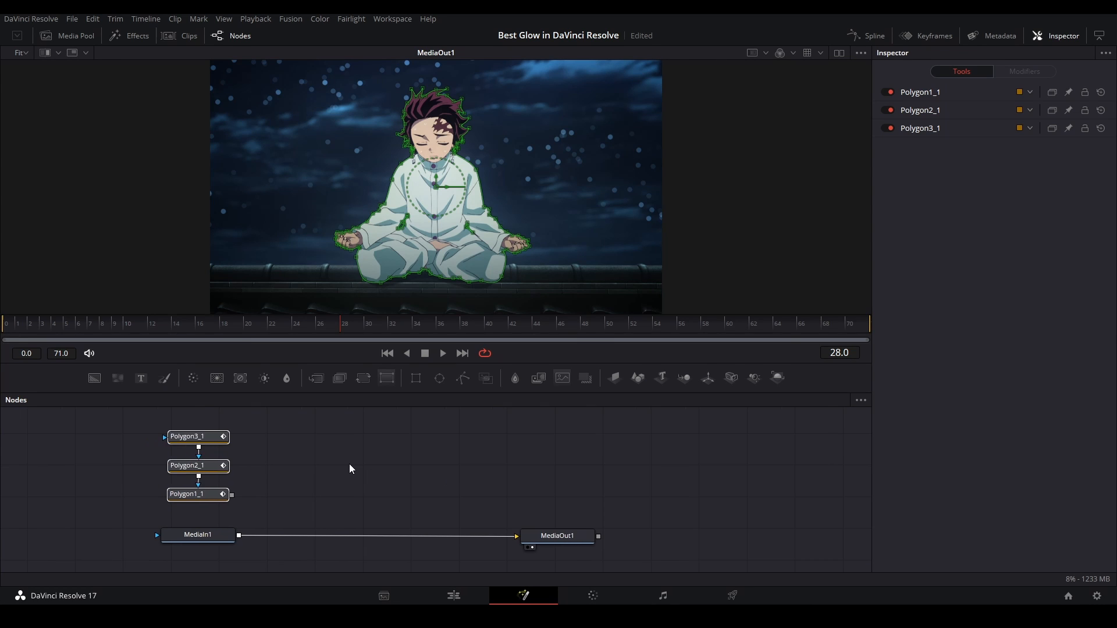
{"action": "key", "text": "shift+space"}
{"action": "type", "text": "mat"}
{"action": "key", "text": "Down"}
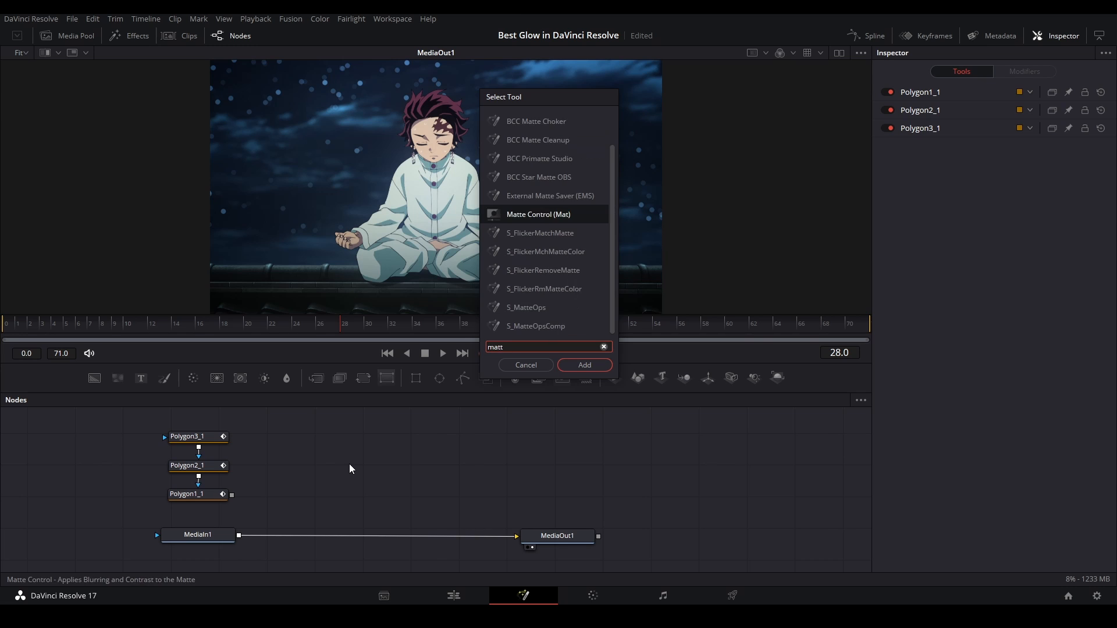
{"action": "key", "text": "Return"}
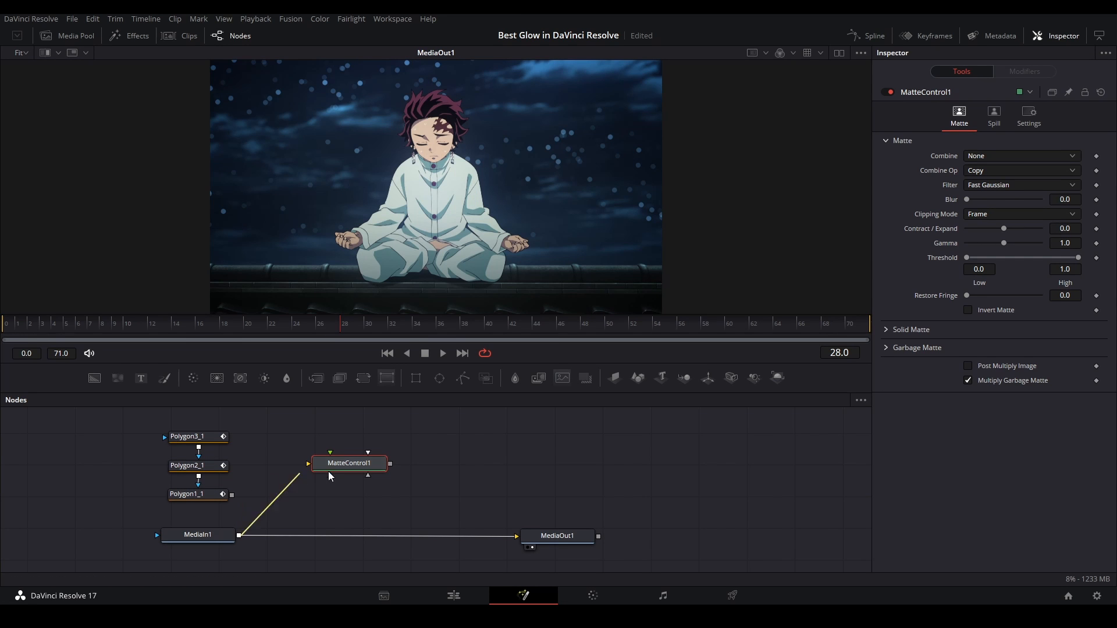
{"action": "left_click_drag", "start_coordinate": [328, 471], "coordinate": [336, 469]}
{"action": "left_click_drag", "start_coordinate": [337, 469], "coordinate": [336, 475]}
Connect the Polygon1_1 output to the Matte Control node as its garbage matte
{"action": "left_click_drag", "start_coordinate": [231, 495], "coordinate": [351, 466]}
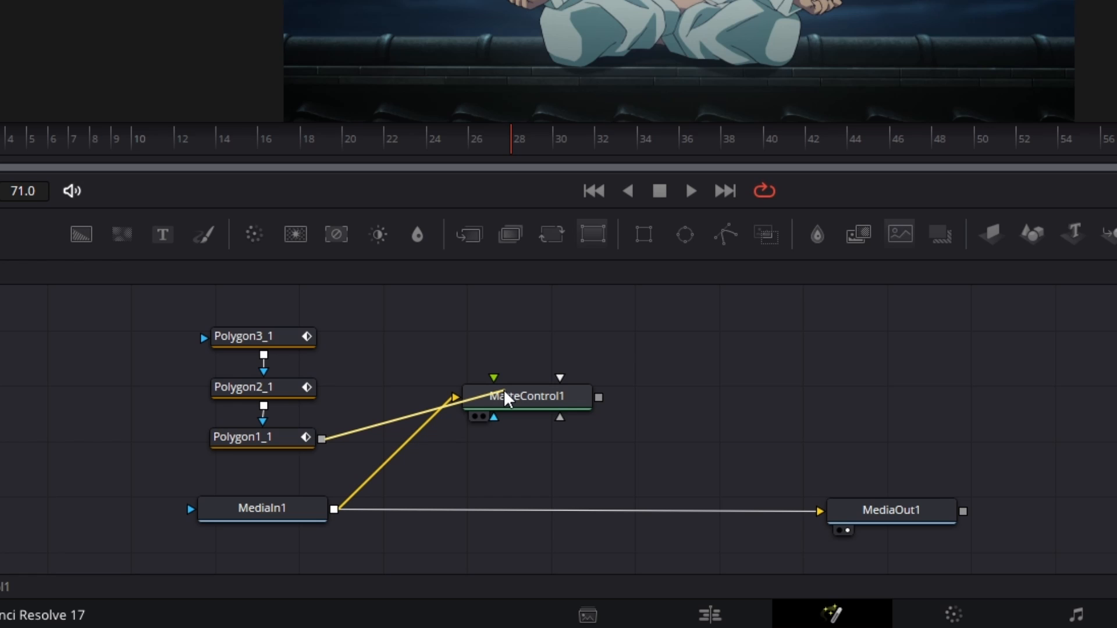
{"action": "left_click_drag", "start_coordinate": [505, 399], "coordinate": [509, 396]}
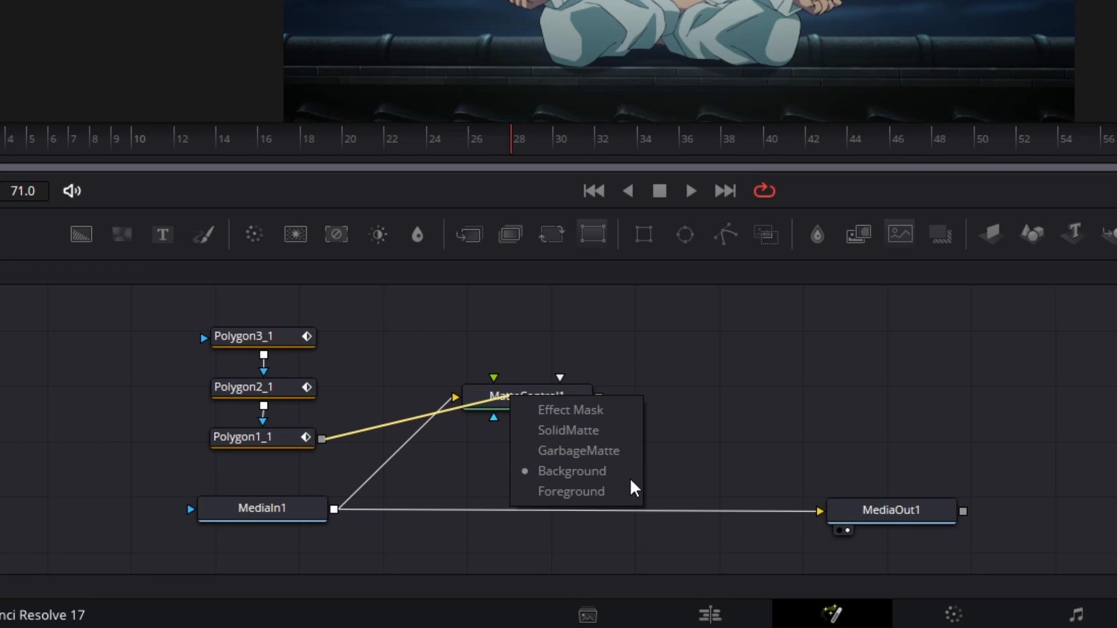
{"action": "left_click", "coordinate": [574, 452]}
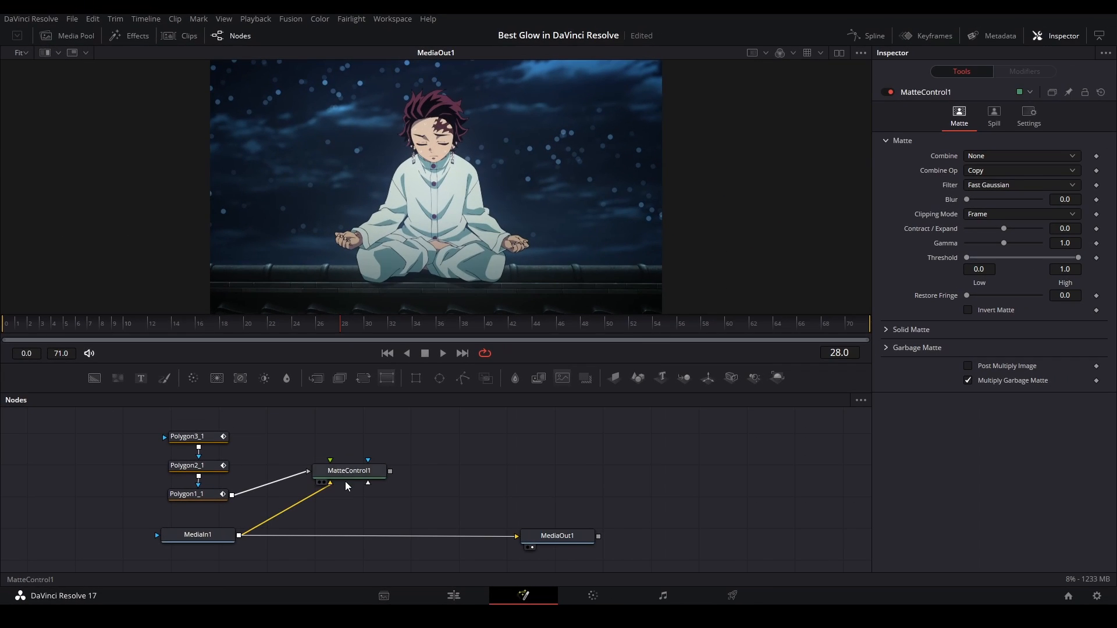
Display the Matte Control node in the viewer and invert its garbage matte
{"action": "left_click", "coordinate": [518, 402]}
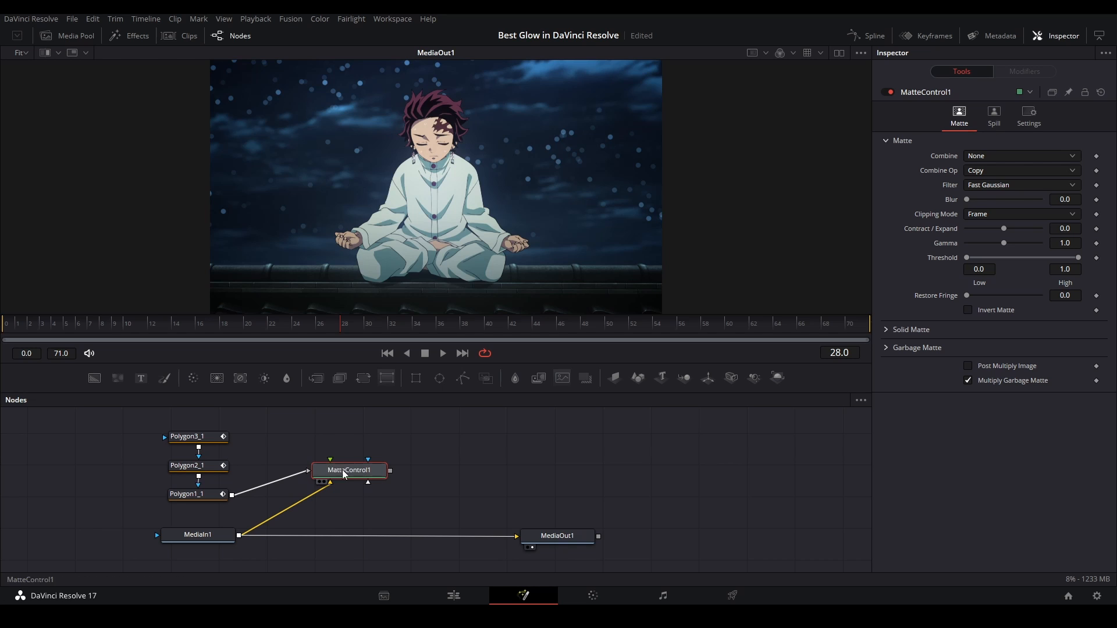
{"action": "key", "text": "1"}
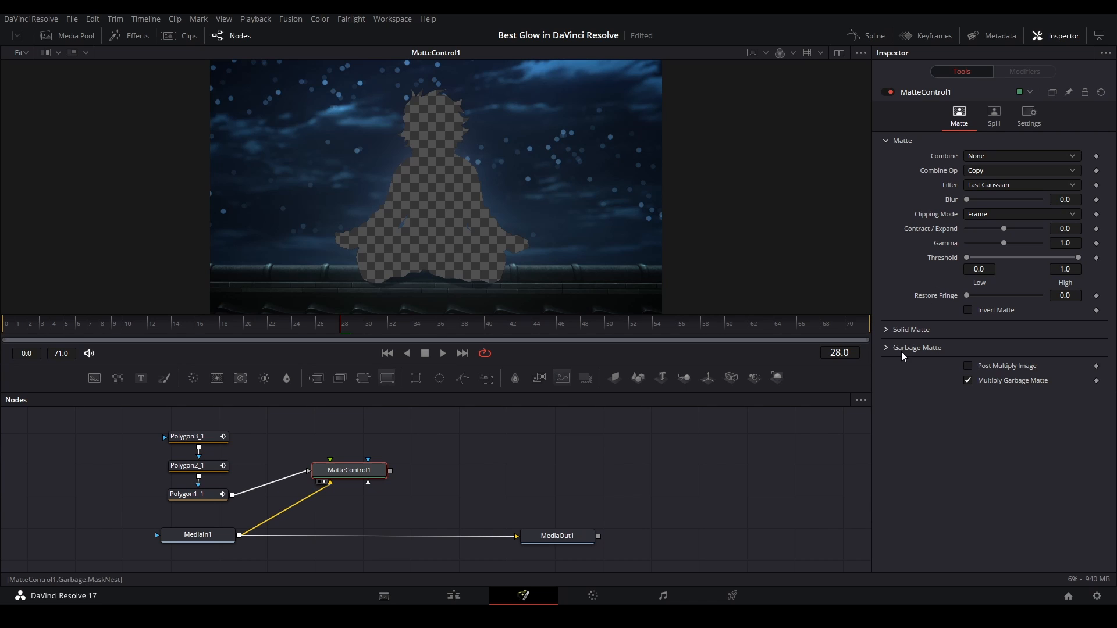
{"action": "left_click", "coordinate": [887, 349]}
{"action": "left_click", "coordinate": [968, 363]}
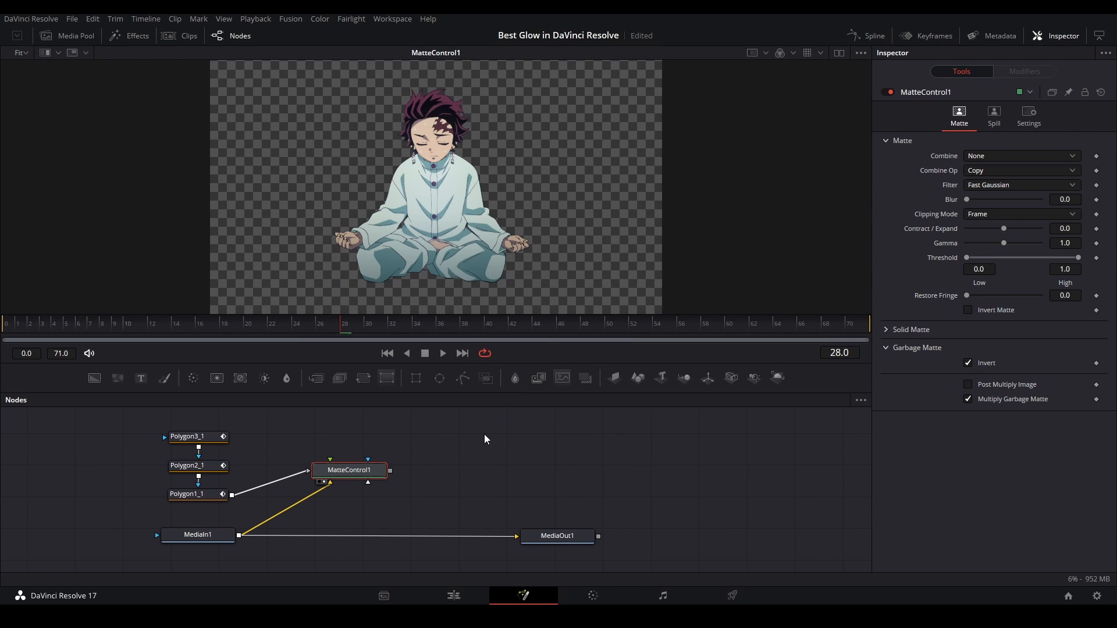
Add an SM Outline node, feed it from MatteControl1 and display it in the viewer
{"action": "left_click", "coordinate": [492, 414]}
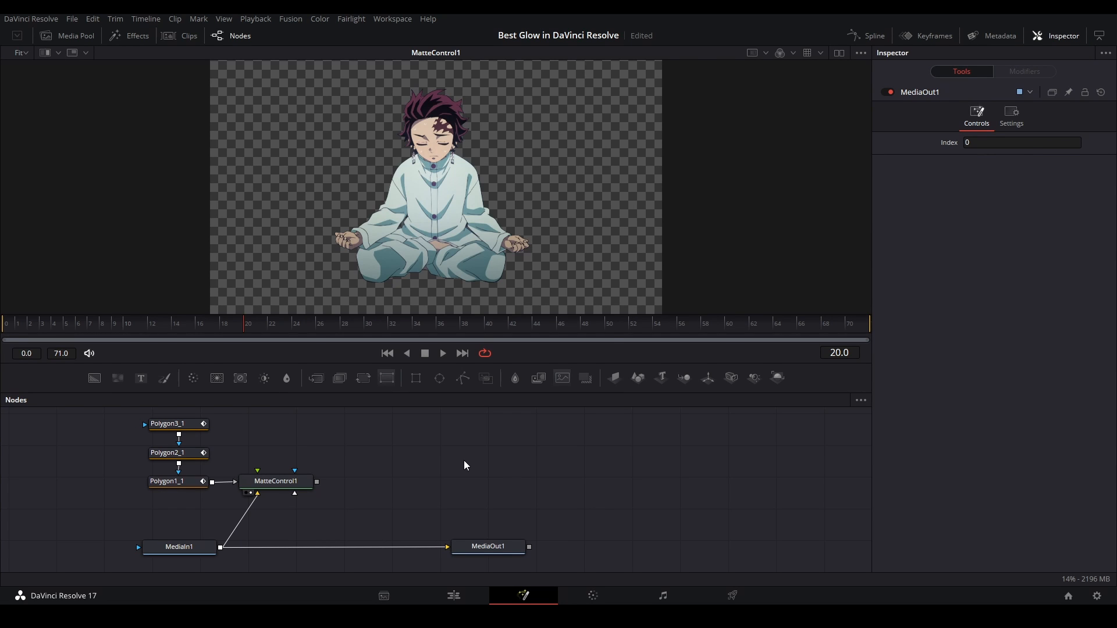
{"action": "key", "text": "shift+space"}
{"action": "type", "text": "matt"}
{"action": "key", "text": "Return"}
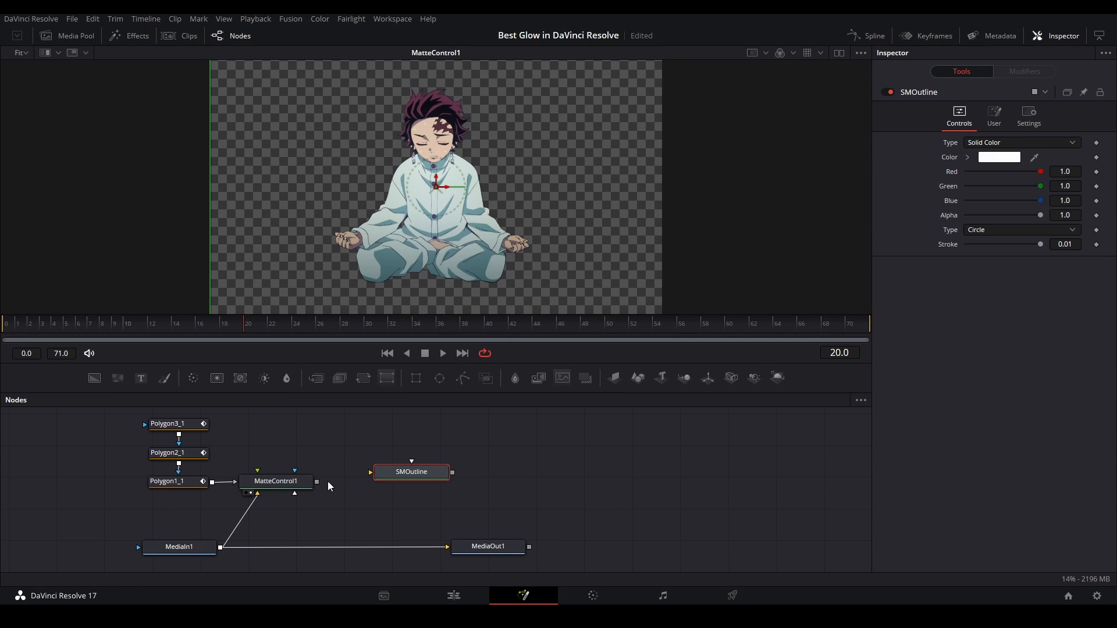
{"action": "left_click_drag", "start_coordinate": [316, 482], "coordinate": [397, 468]}
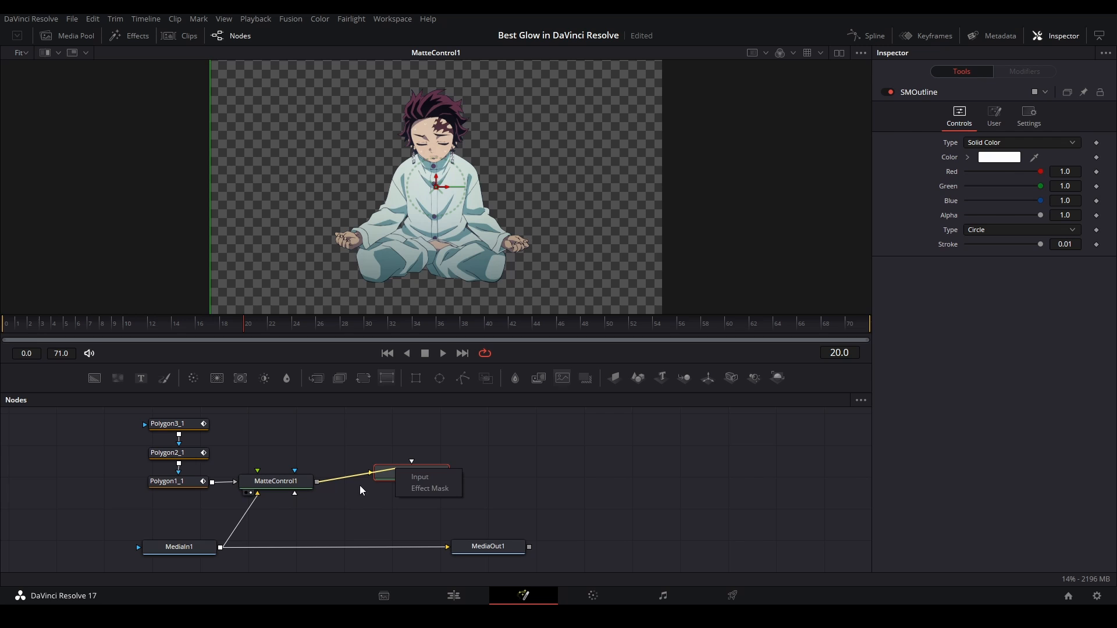
{"action": "left_click", "coordinate": [434, 480]}
{"action": "left_click_drag", "start_coordinate": [317, 483], "coordinate": [414, 472]}
{"action": "left_click_drag", "start_coordinate": [419, 477], "coordinate": [371, 161]}
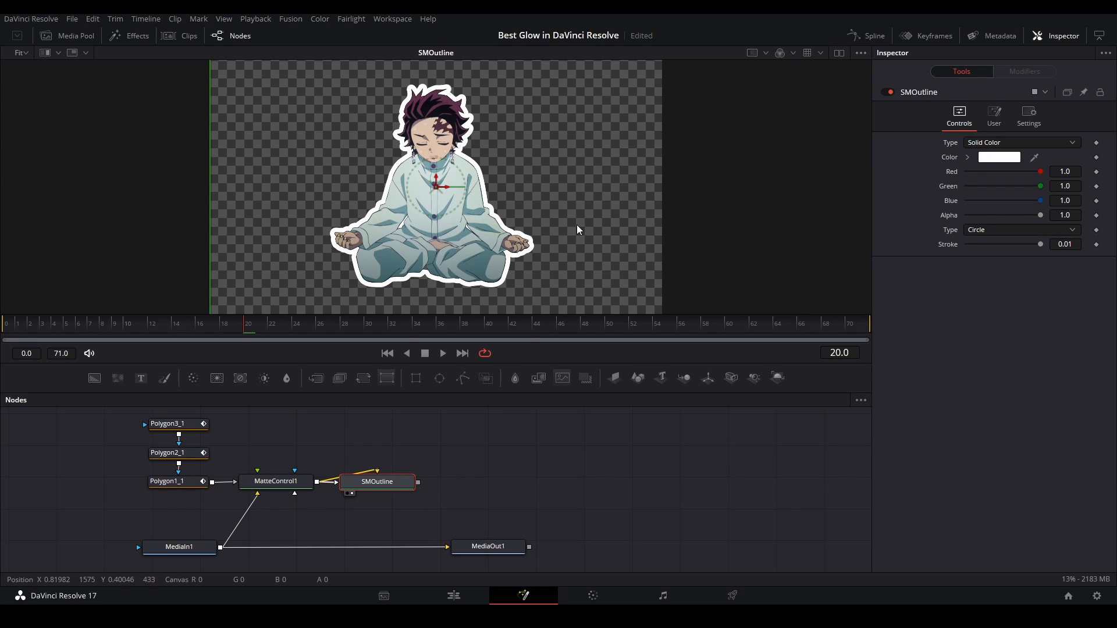
Colour the outline light blue with hue 0.52, saturation 0.157 and value 0.969
{"action": "left_click", "coordinate": [967, 159]}
{"action": "left_click_drag", "start_coordinate": [1066, 190], "coordinate": [1067, 204]}
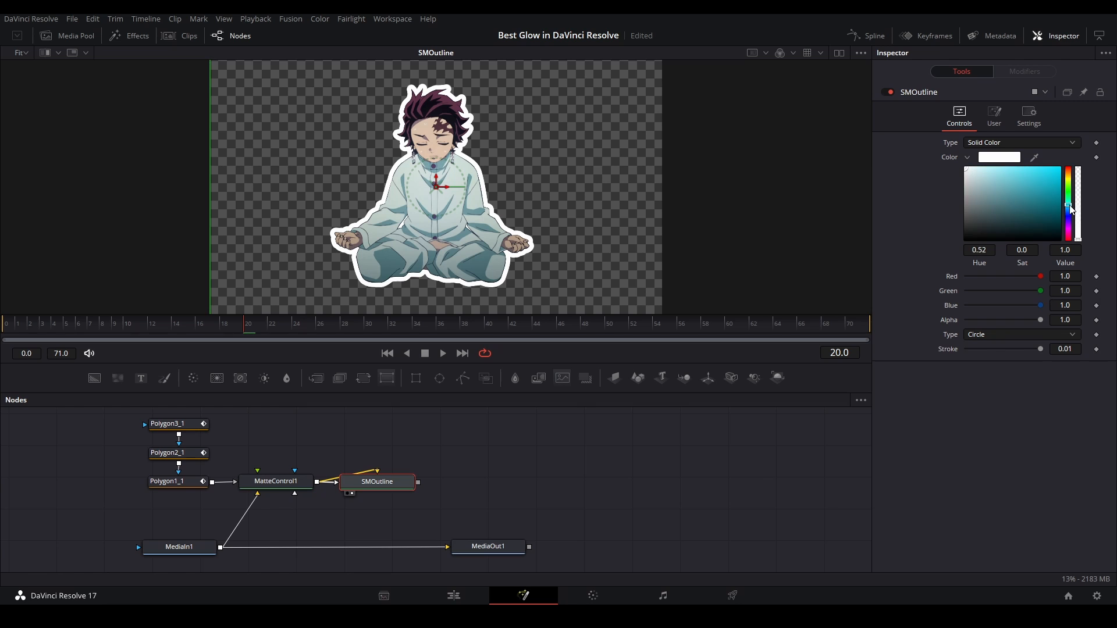
{"action": "left_click_drag", "start_coordinate": [971, 171], "coordinate": [979, 169]}
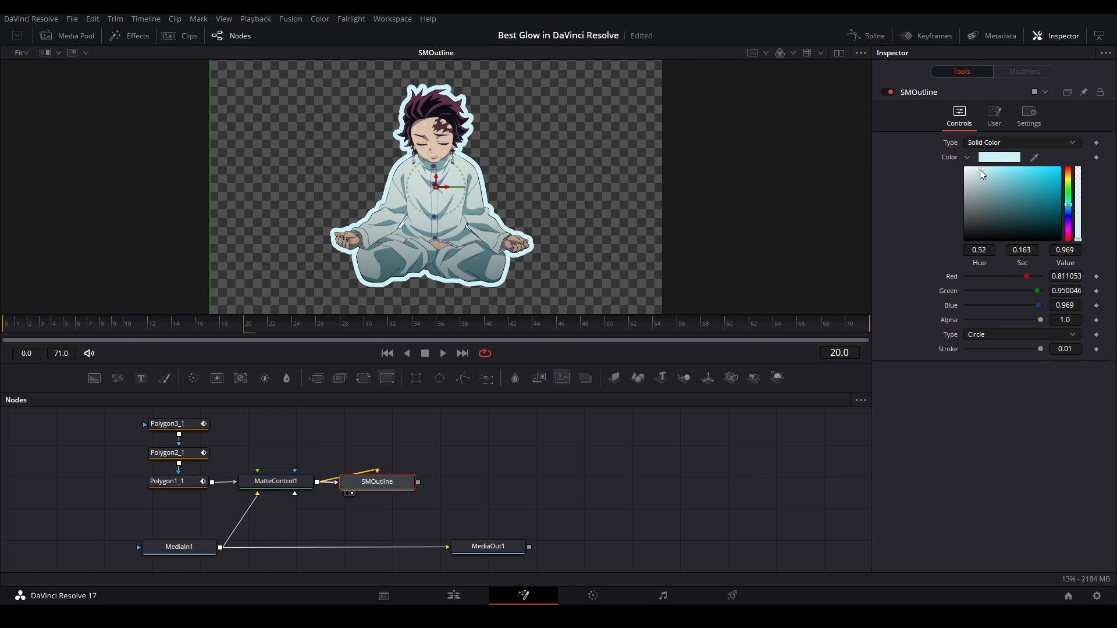
Stripe the outline with Line Opacity 1.0, Line Angle 34.0, Line Frequency 3.69 and Line Width 0.5, and save the project
{"action": "left_click", "coordinate": [994, 115]}
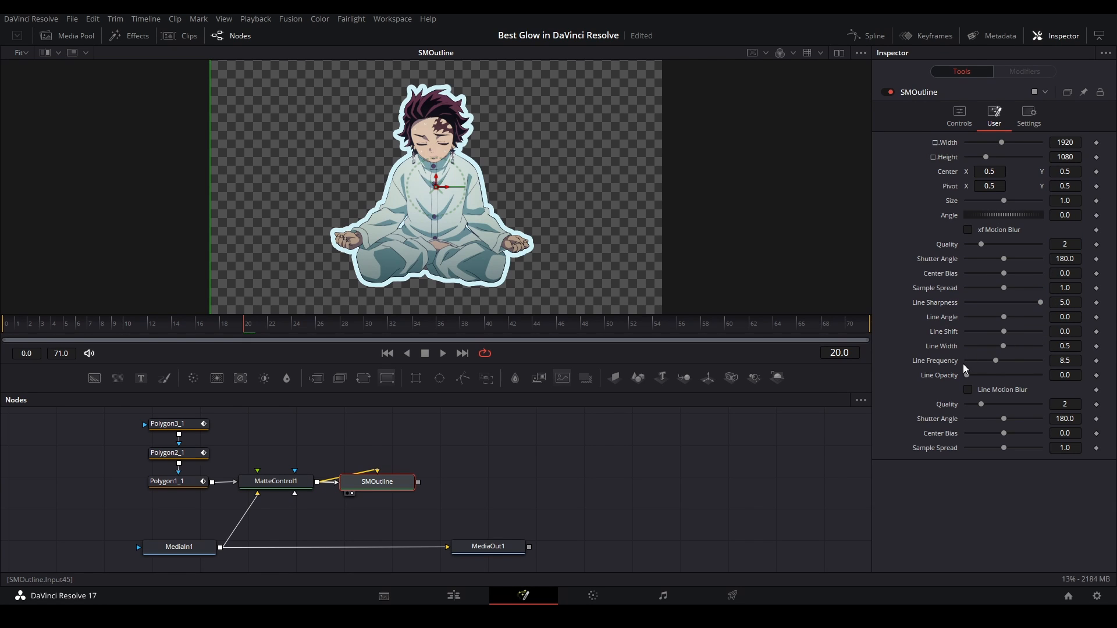
{"action": "left_click_drag", "start_coordinate": [965, 376], "coordinate": [1063, 364]}
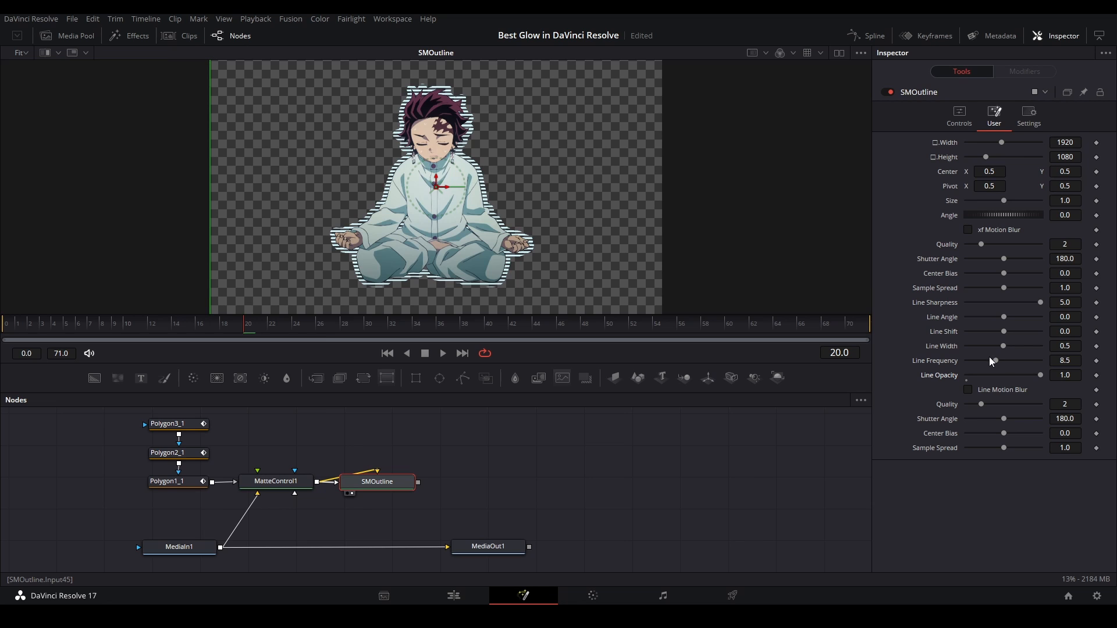
{"action": "left_click_drag", "start_coordinate": [990, 360], "coordinate": [982, 360]}
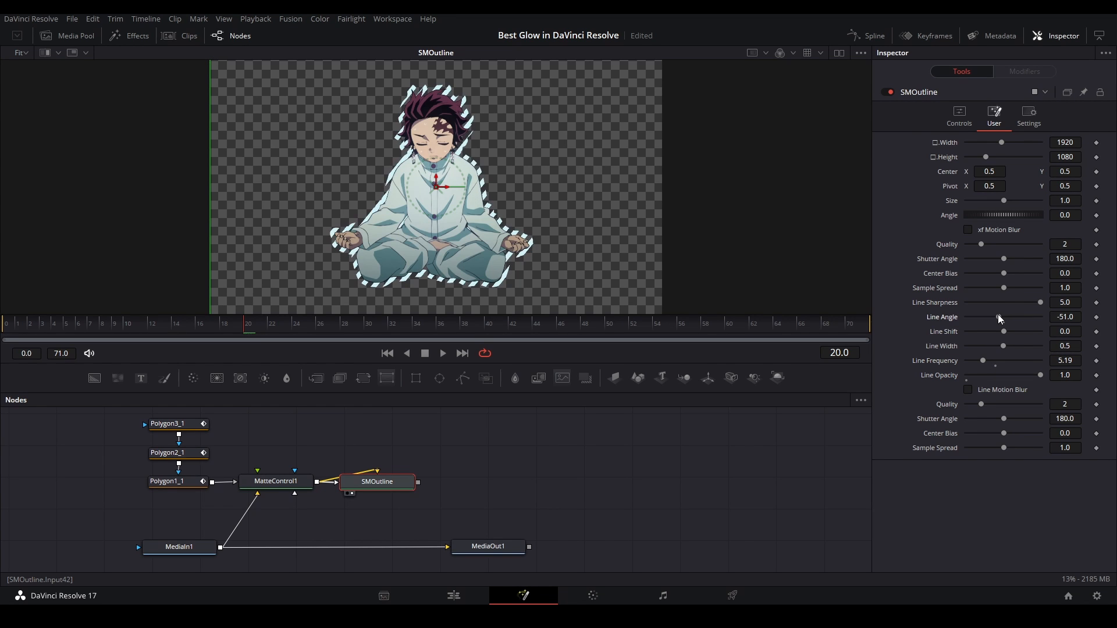
{"action": "left_click_drag", "start_coordinate": [997, 314], "coordinate": [977, 361]}
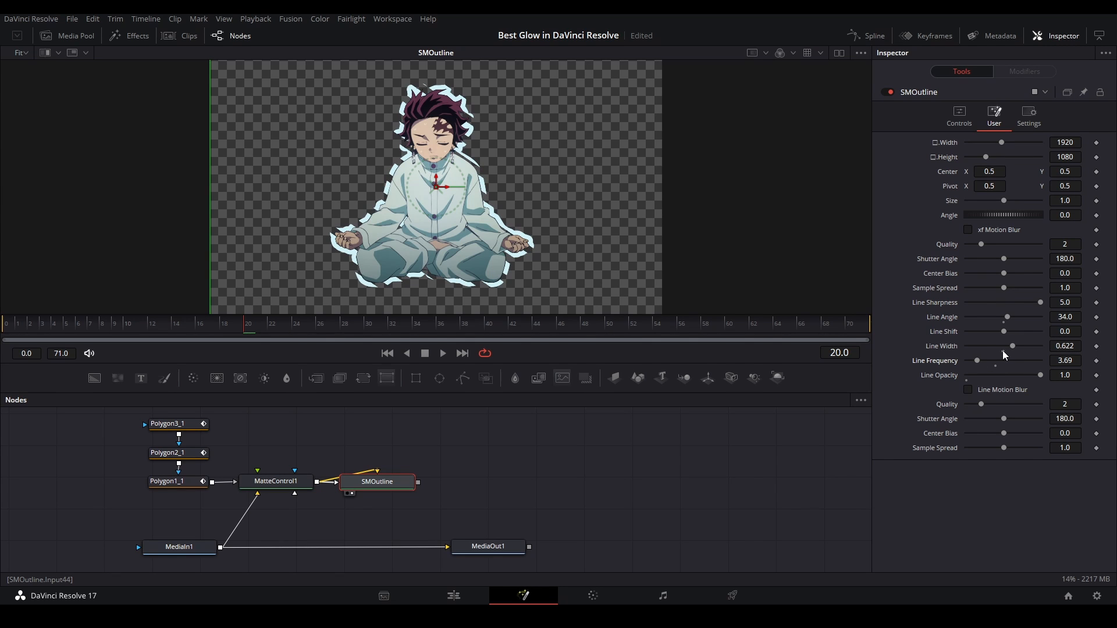
{"action": "left_click", "coordinate": [1003, 351]}
{"action": "left_click", "coordinate": [740, 430]}
{"action": "key", "text": "ctrl+s"}
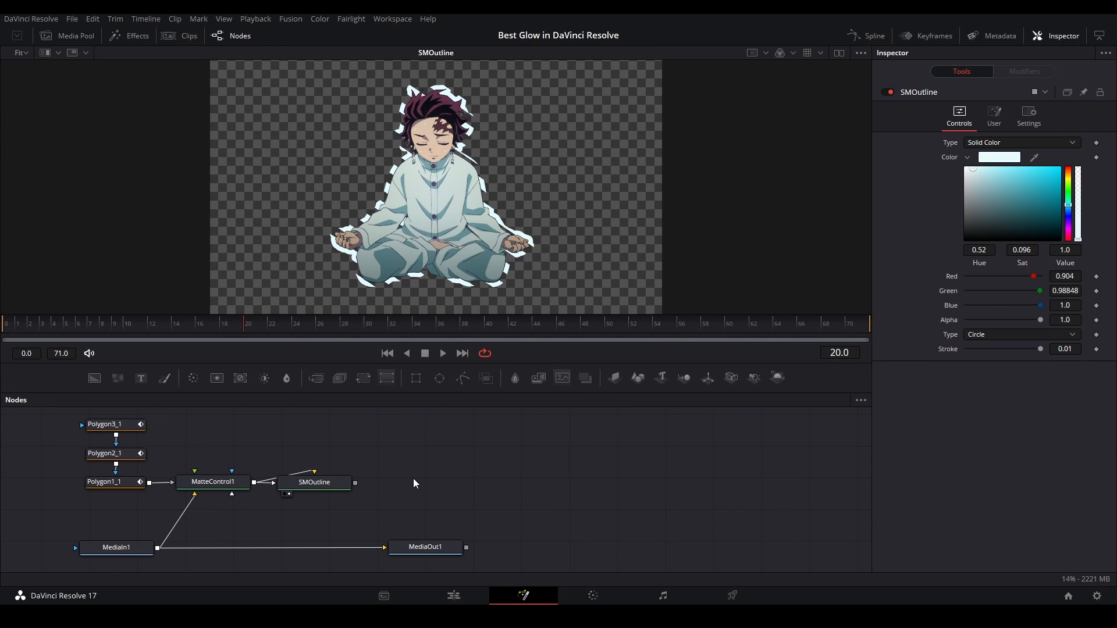
Add a second Matte Control node and feed its background from the SMOutline node
{"action": "key", "text": "shift+space"}
{"action": "type", "text": "matte"}
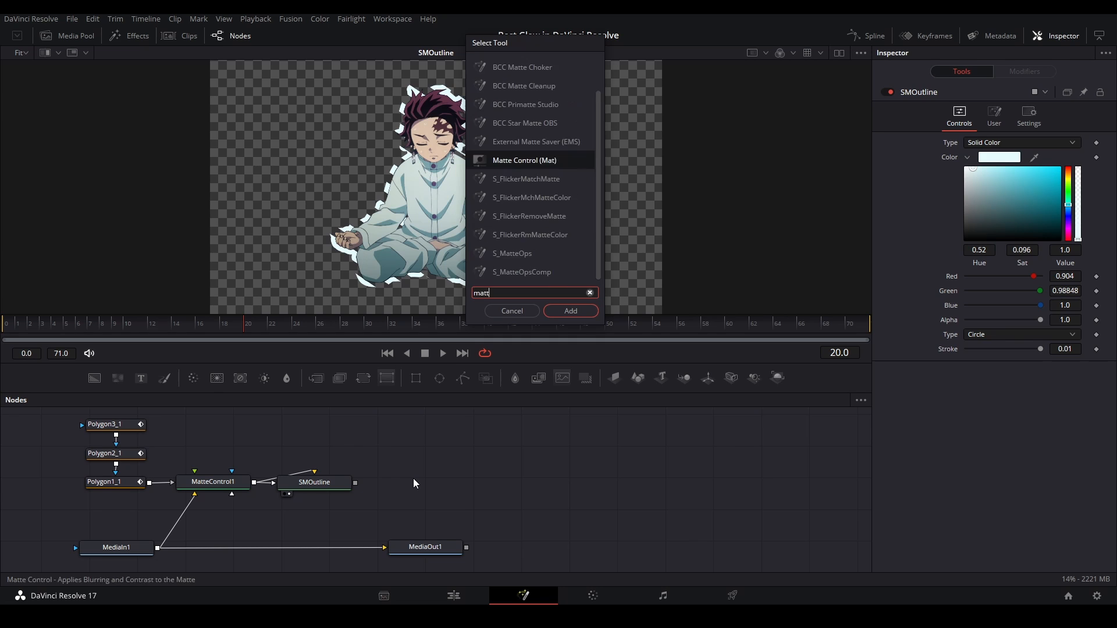
{"action": "key", "text": "Return"}
{"action": "left_click_drag", "start_coordinate": [413, 478], "coordinate": [430, 505]}
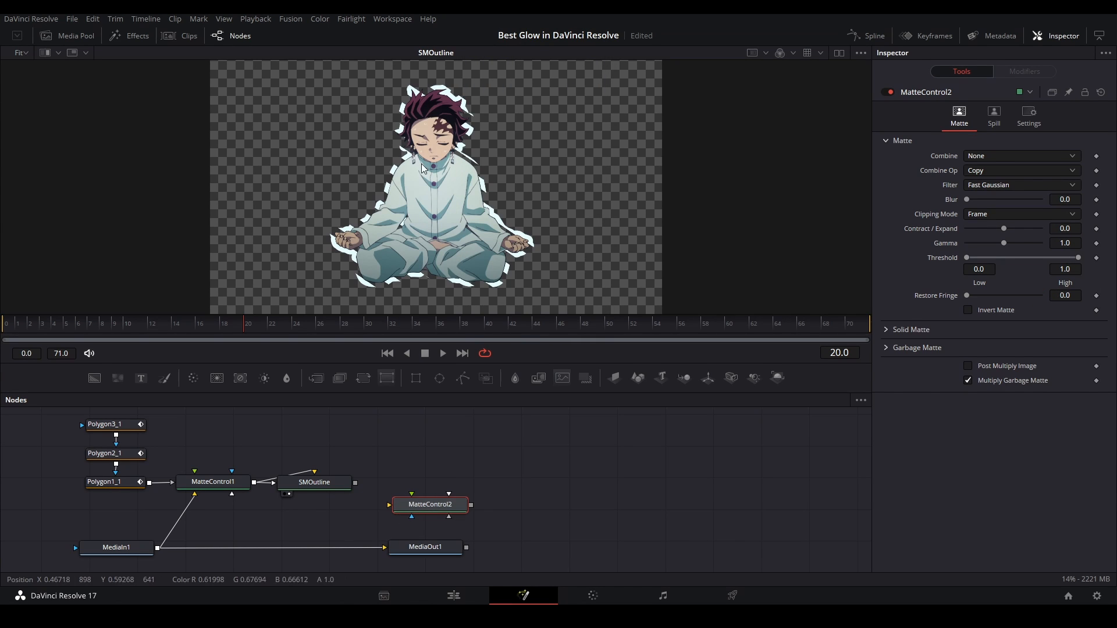
{"action": "left_click_drag", "start_coordinate": [355, 483], "coordinate": [426, 509]}
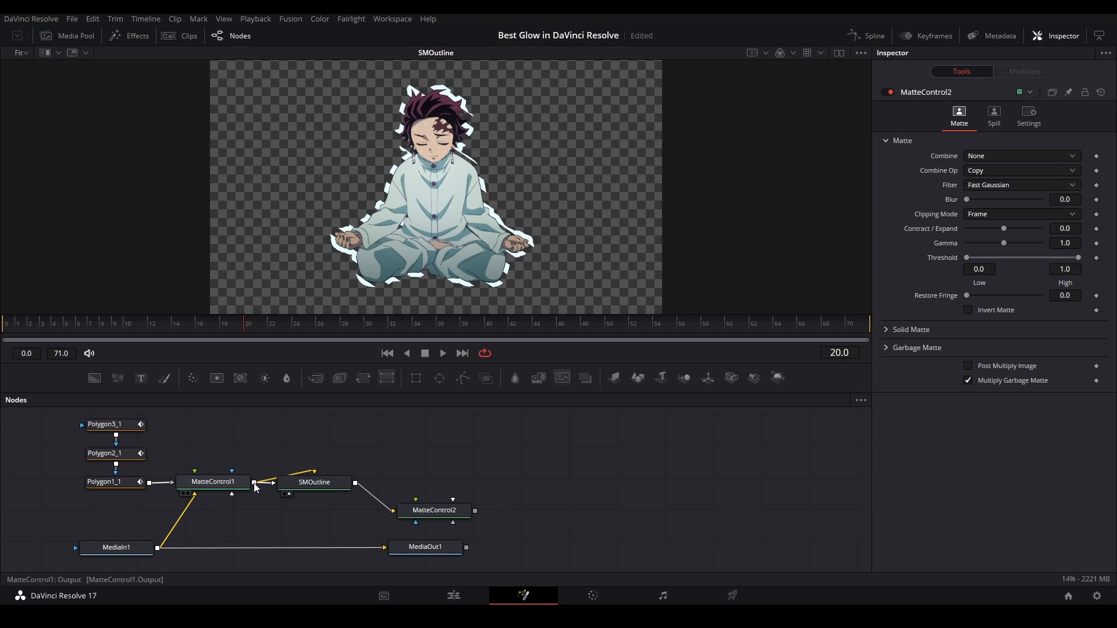
Connect MatteControl1 to MatteControl2 as its garbage matte, display MatteControl2 in the viewer and place it beside SMOutline
{"action": "left_click_drag", "start_coordinate": [254, 482], "coordinate": [424, 519]}
{"action": "right_click", "coordinate": [424, 518]}
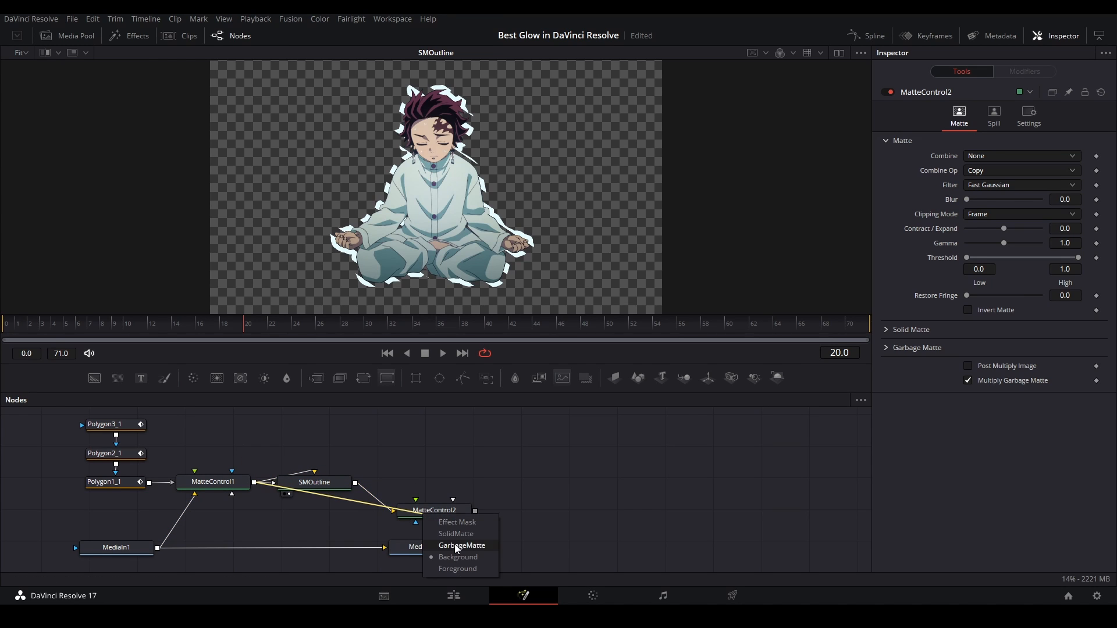
{"action": "left_click", "coordinate": [455, 543]}
{"action": "left_click", "coordinate": [432, 513]}
{"action": "key", "text": "2"}
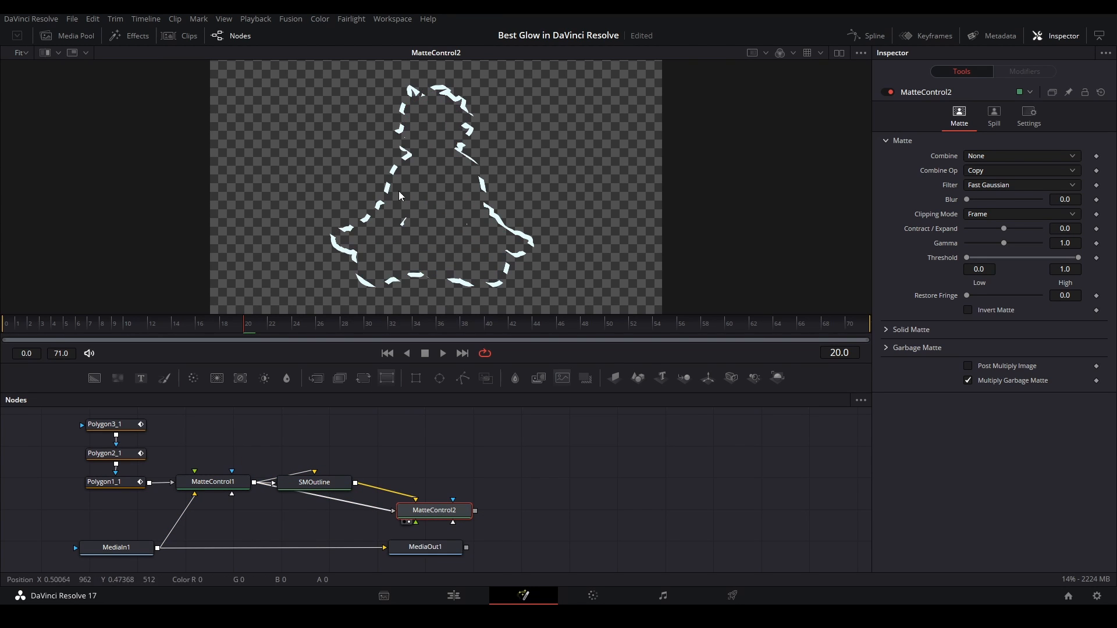
{"action": "left_click_drag", "start_coordinate": [441, 515], "coordinate": [392, 483]}
{"action": "left_click", "coordinate": [411, 464]}
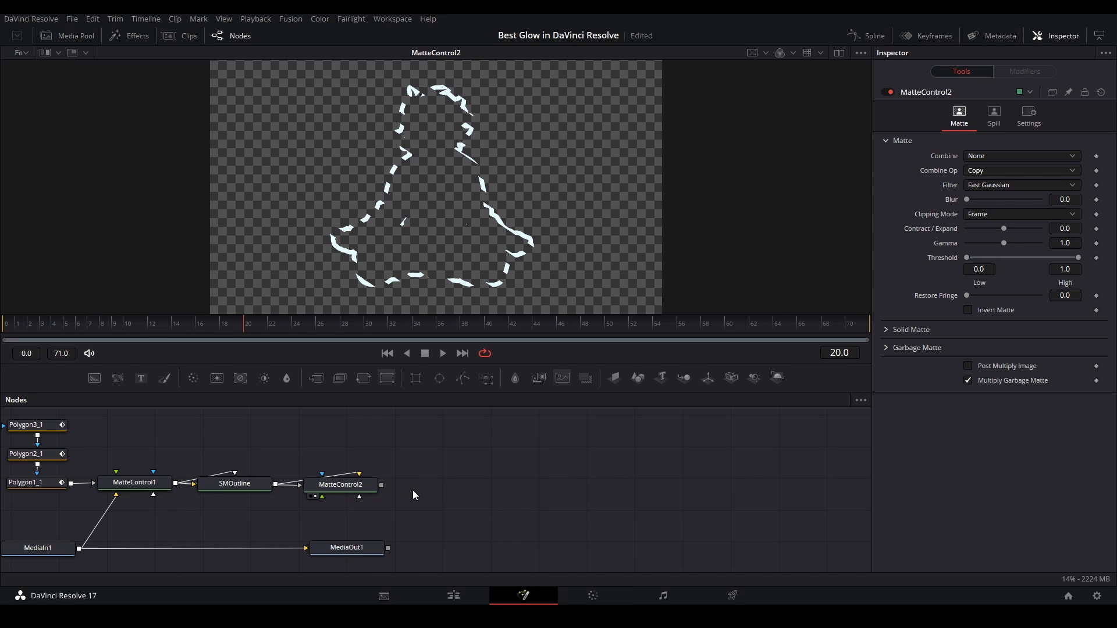
Add Glow and Soft Glow nodes, chain them after MatteControl2 and display the Soft Glow in the viewer
{"action": "key", "text": "shift+space"}
{"action": "type", "text": "glow"}
{"action": "key", "text": "Return"}
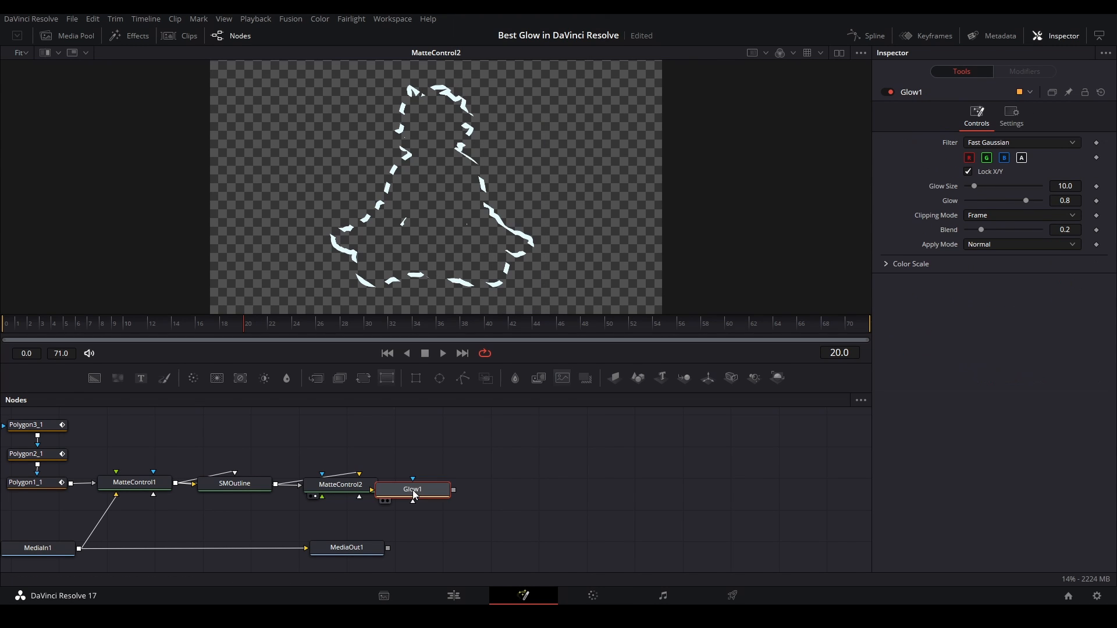
{"action": "left_click_drag", "start_coordinate": [414, 495], "coordinate": [431, 494]}
{"action": "key", "text": "shift+space"}
{"action": "type", "text": "so"}
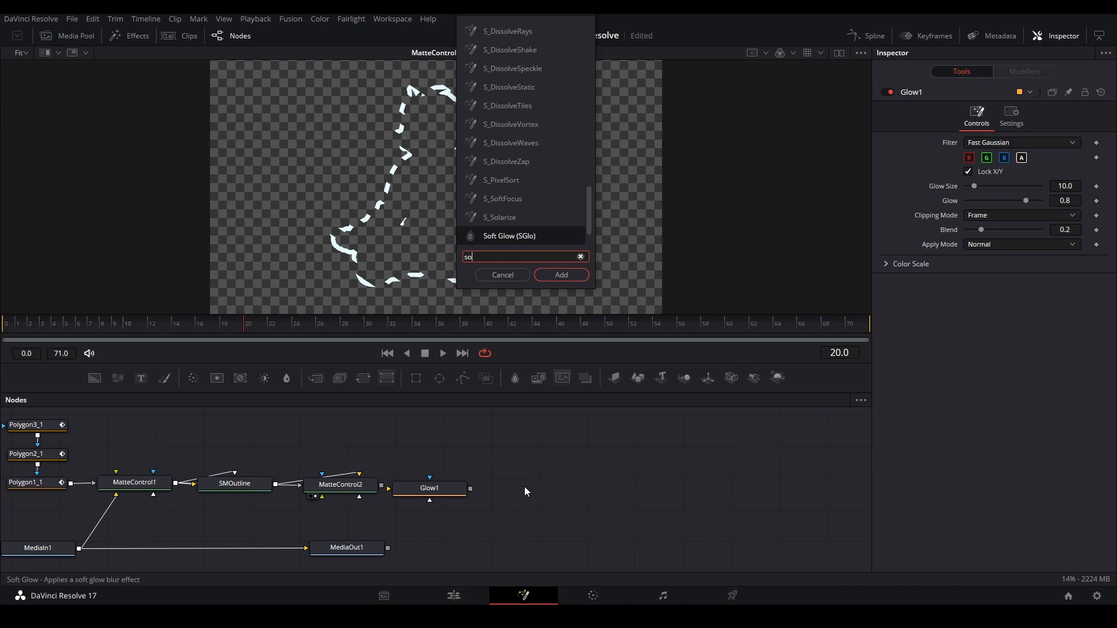
{"action": "key", "text": "Return"}
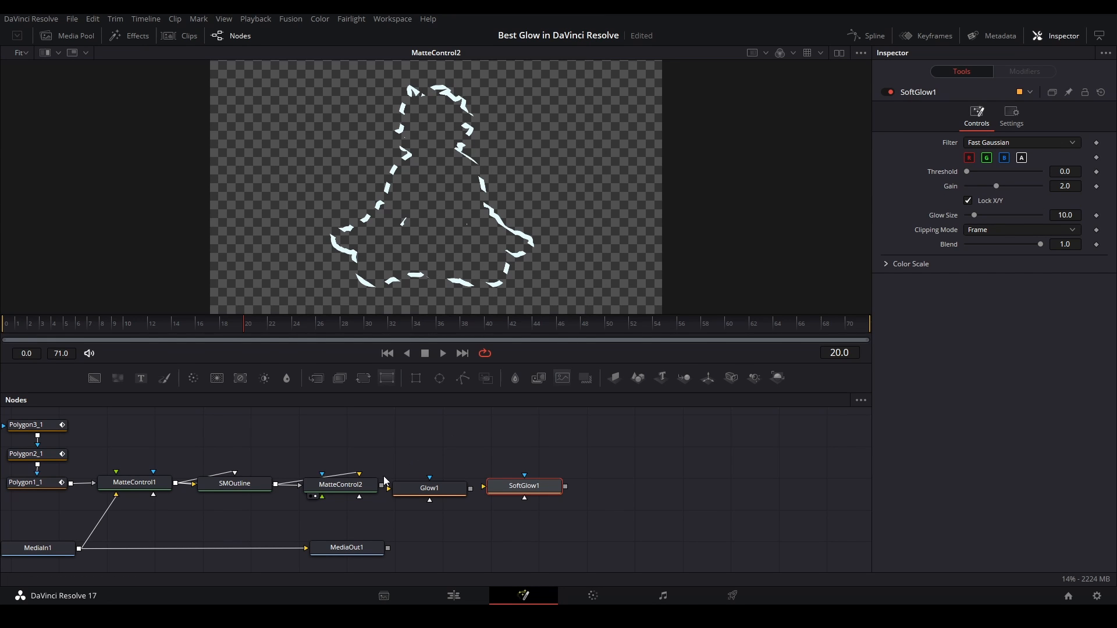
{"action": "left_click_drag", "start_coordinate": [471, 488], "coordinate": [496, 488]}
{"action": "left_click_drag", "start_coordinate": [497, 487], "coordinate": [490, 491]}
{"action": "key", "text": "2"}
Set the Blend of Glow1 to 0.094 and the Blend of SoftGlow1 to 0.37
{"action": "left_click", "coordinate": [444, 495]}
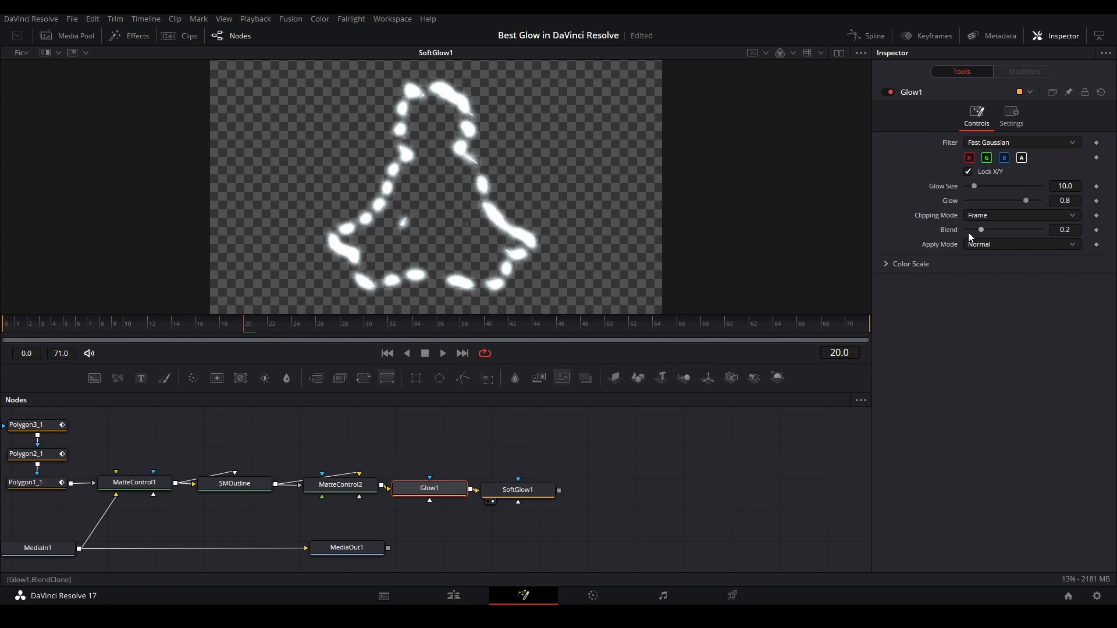
{"action": "left_click_drag", "start_coordinate": [981, 229], "coordinate": [976, 227]}
{"action": "left_click", "coordinate": [516, 490]}
{"action": "left_click_drag", "start_coordinate": [1039, 245], "coordinate": [993, 248]}
Tint the SoftGlow1 glow blue with Red Scale 0.425 and Blue Scale 1.795
{"action": "left_click", "coordinate": [887, 263]}
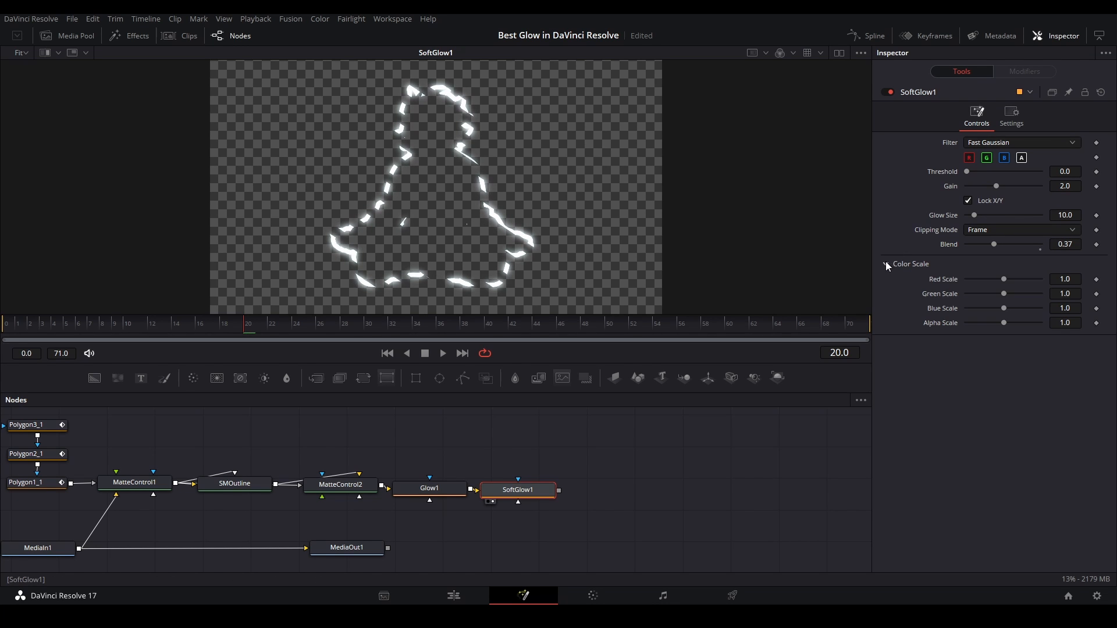
{"action": "mouse_move", "coordinate": [1002, 280]}
{"action": "left_mouse_down"}
{"action": "mouse_move", "coordinate": [984, 282]}
{"action": "mouse_move", "coordinate": [1023, 310]}
{"action": "mouse_move", "coordinate": [981, 279]}
{"action": "left_mouse_up"}
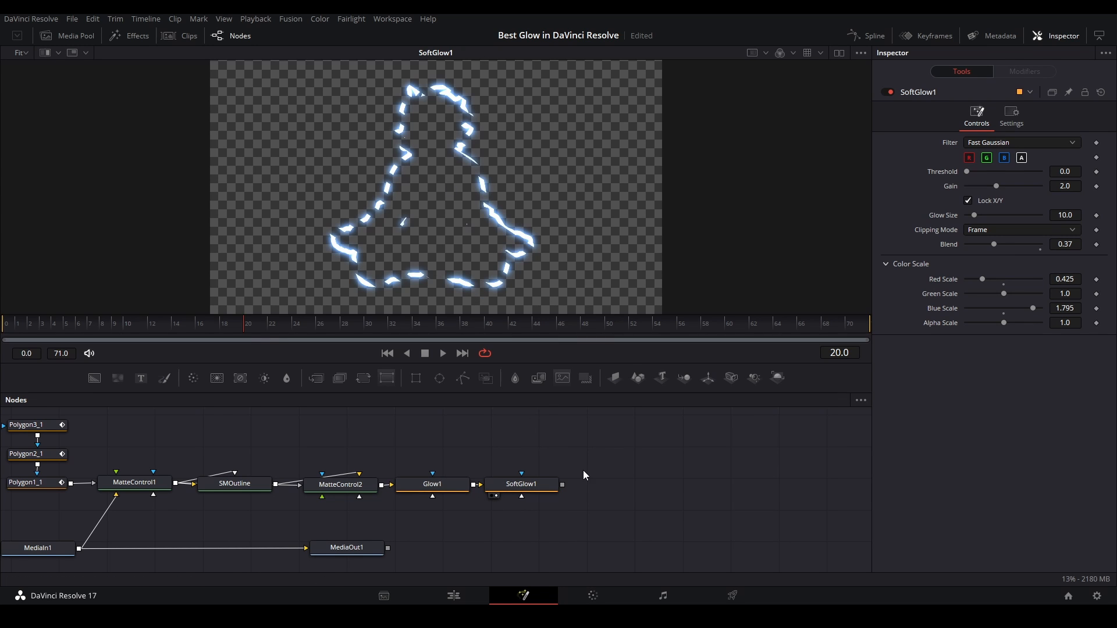
{"action": "left_click_drag", "start_coordinate": [399, 426], "coordinate": [512, 527]}
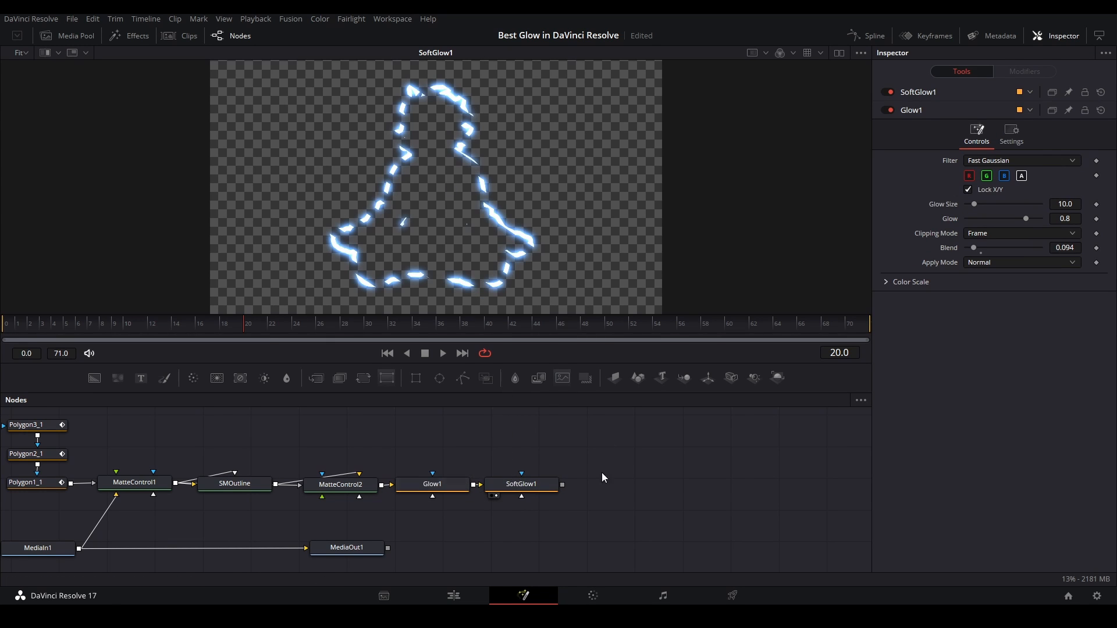
Display MatteControl1 in the viewer and add a Brightness / Contrast node fed from it
{"action": "scroll", "coordinate": [337, 246], "scroll_direction": "up", "scroll_amount": 5}
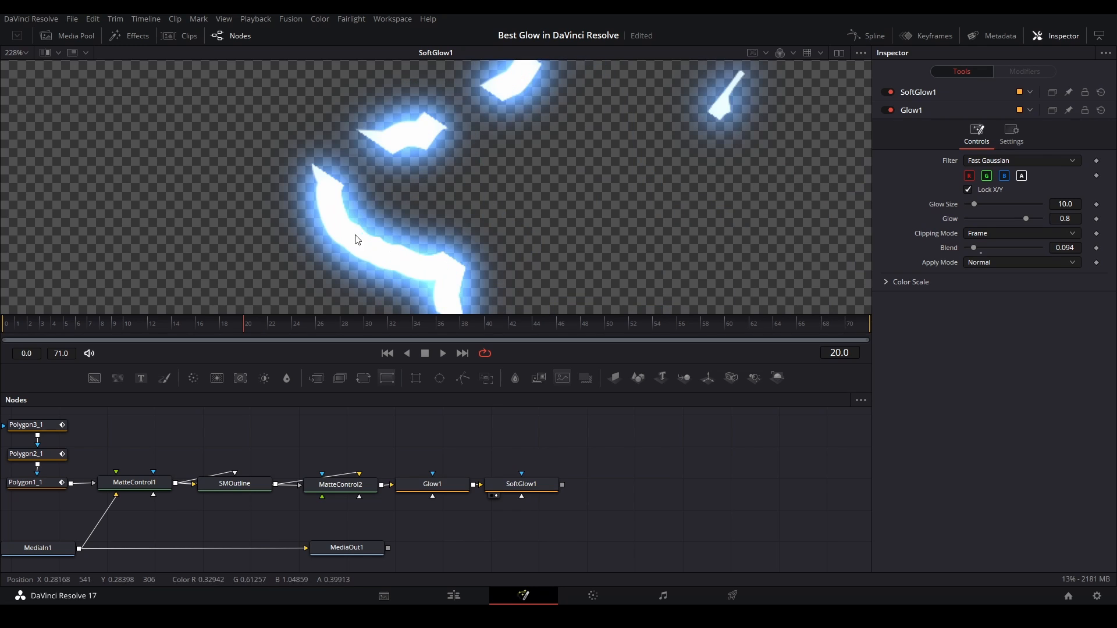
{"action": "scroll", "coordinate": [368, 226], "scroll_direction": "down", "scroll_amount": 5}
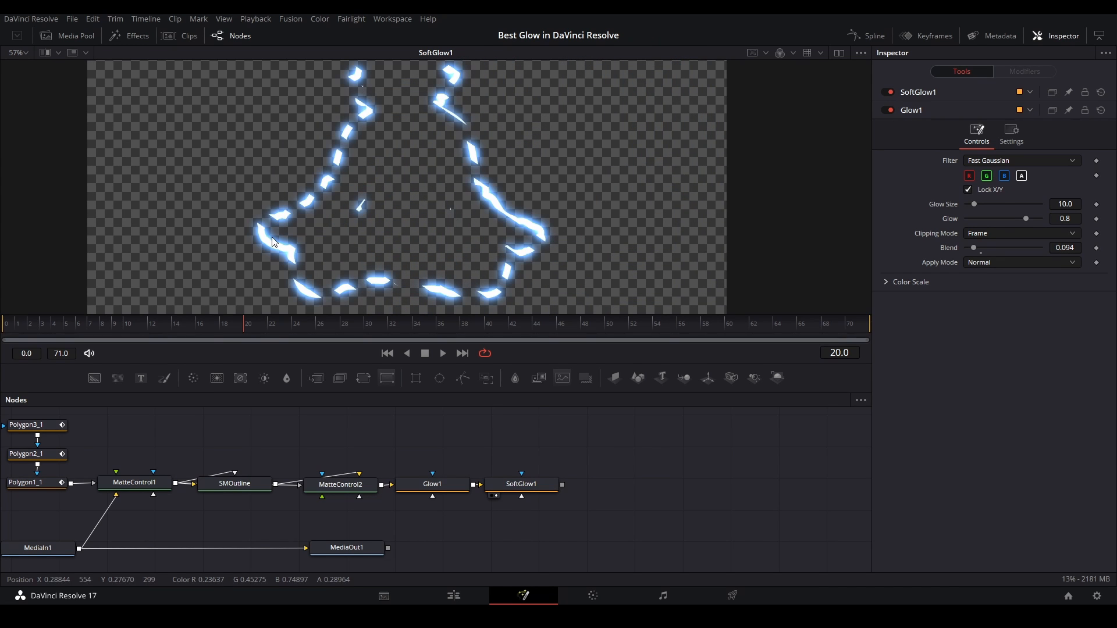
{"action": "key", "text": "ctrl+f"}
{"action": "left_click_drag", "start_coordinate": [223, 472], "coordinate": [226, 476]}
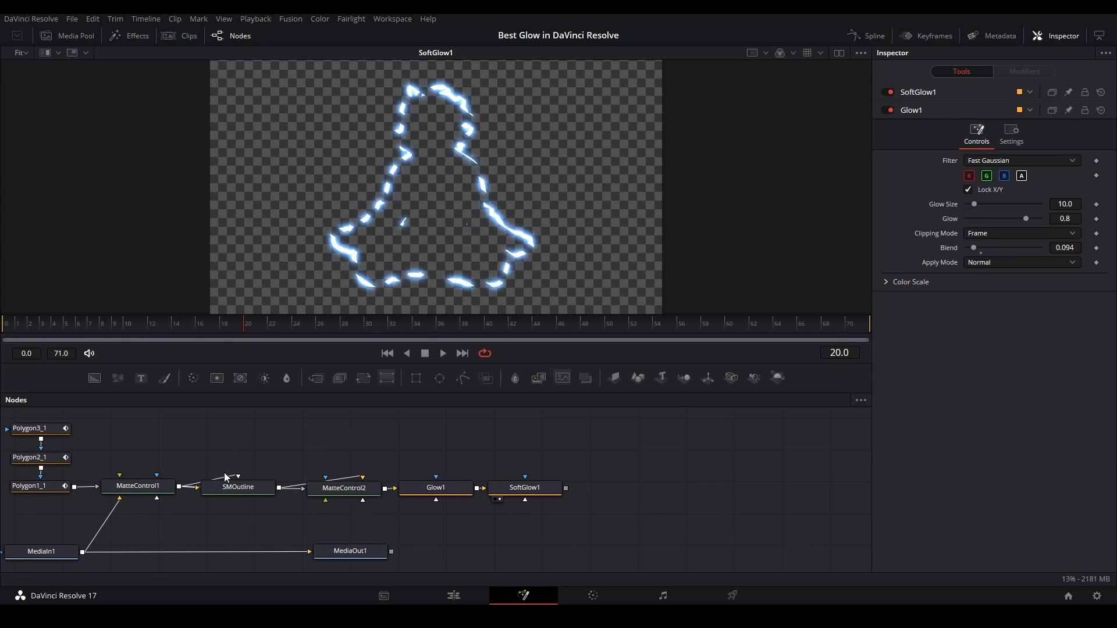
{"action": "left_click", "coordinate": [165, 483]}
{"action": "key", "text": "2"}
{"action": "left_click", "coordinate": [291, 455]}
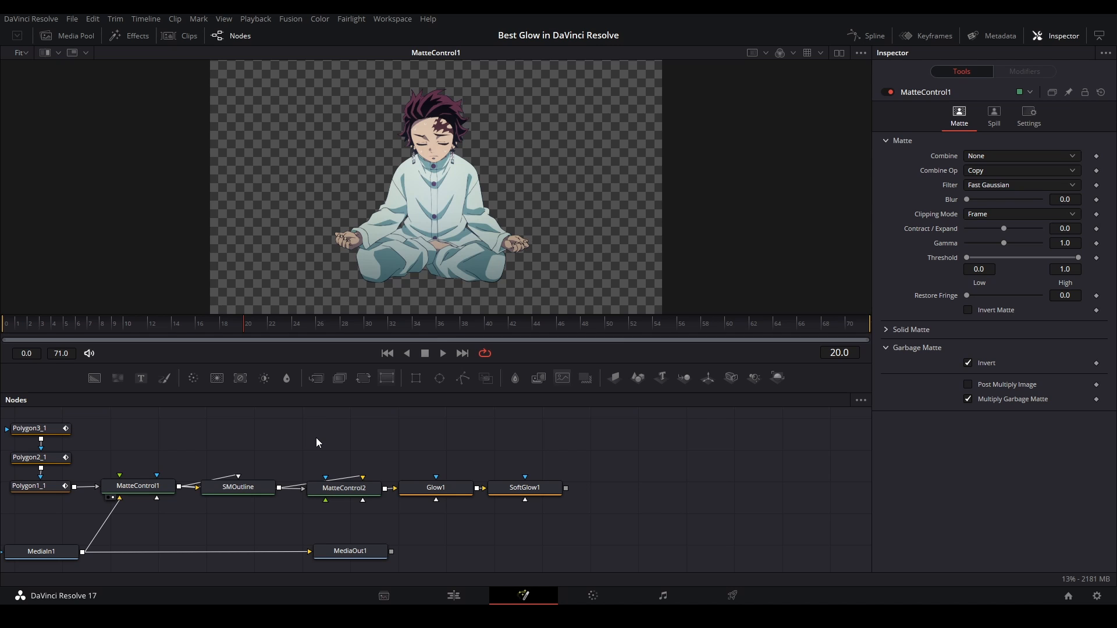
{"action": "key", "text": "shift+space"}
{"action": "type", "text": "bri"}
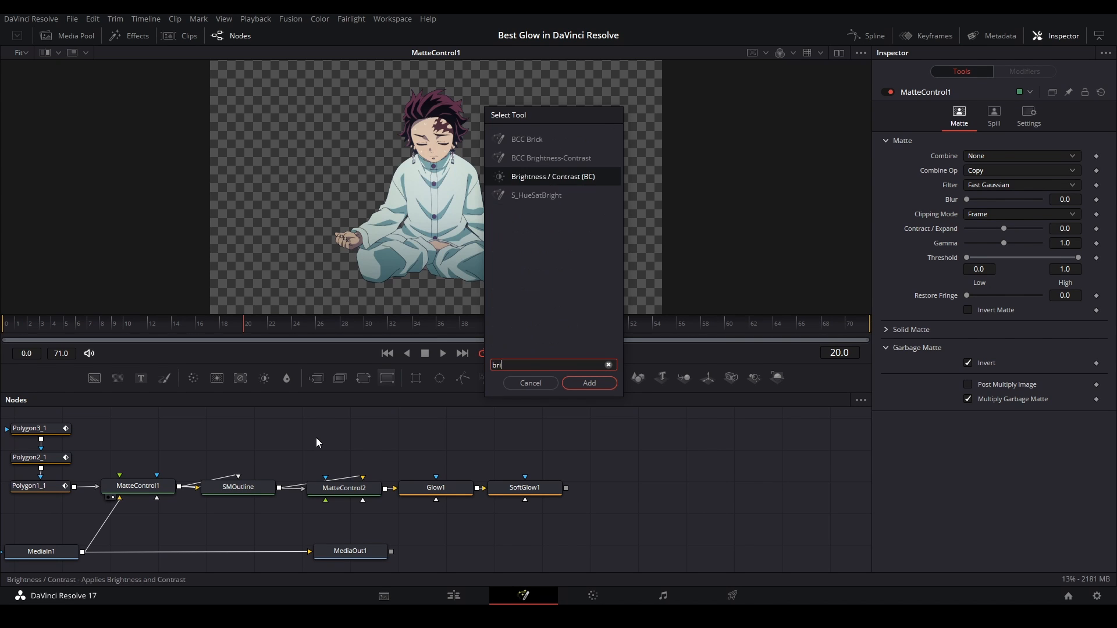
{"action": "key", "text": "Return"}
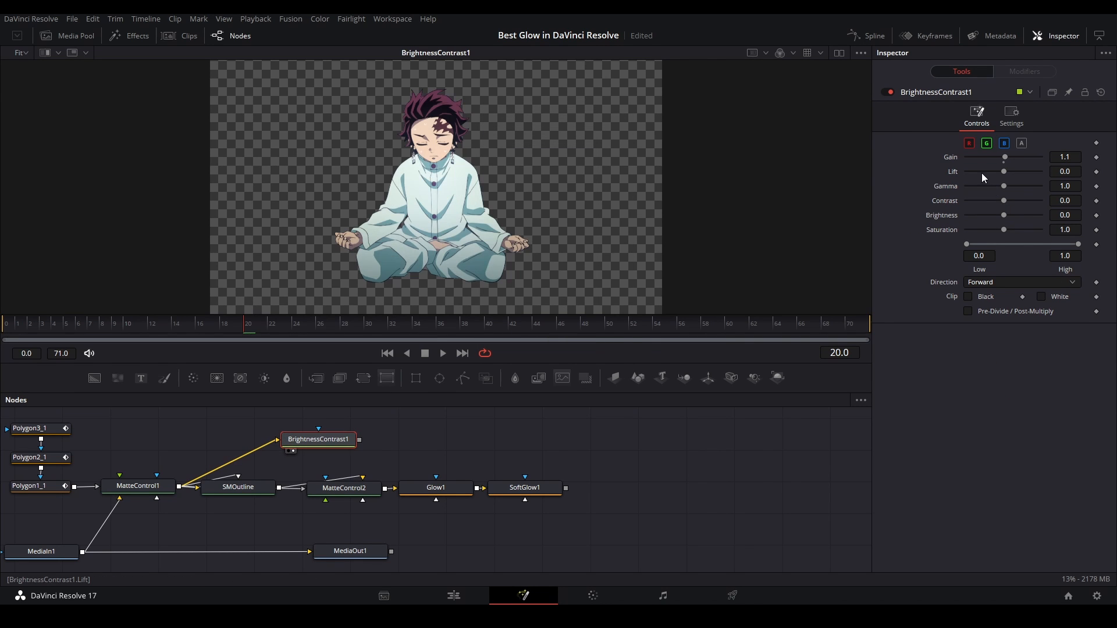
Set BrightnessContrast1 to Gain 1.0, Lift -0.1, Gamma 0.8 and High 0.756
{"action": "left_click", "coordinate": [981, 172]}
{"action": "left_click", "coordinate": [978, 187]}
{"action": "left_click", "coordinate": [975, 187]}
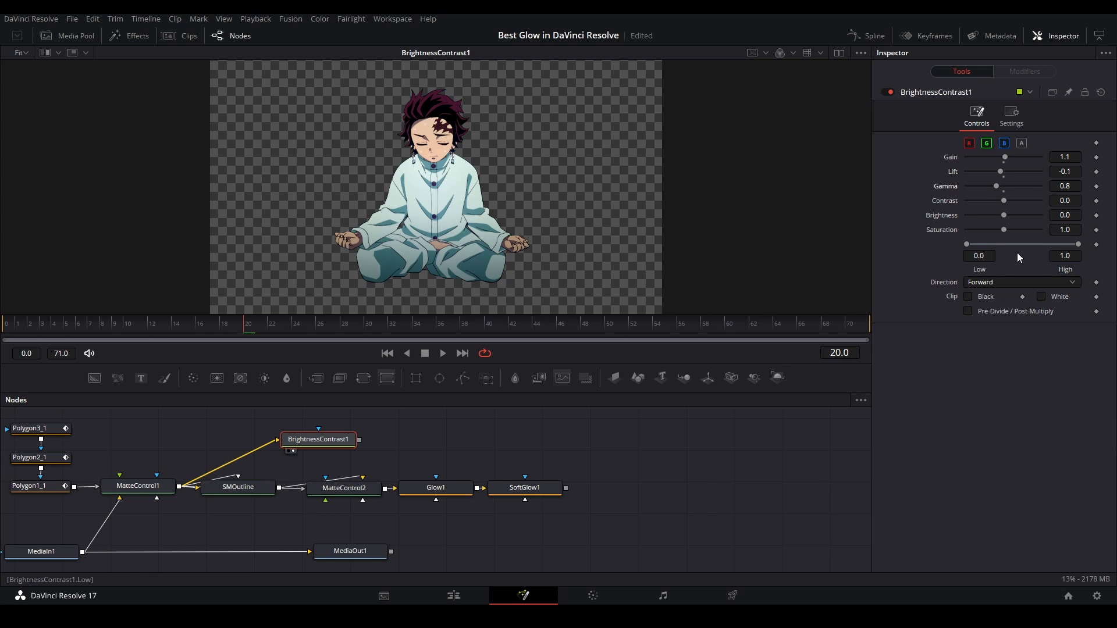
{"action": "left_click_drag", "start_coordinate": [1078, 245], "coordinate": [1053, 243]}
{"action": "left_click", "coordinate": [996, 158]}
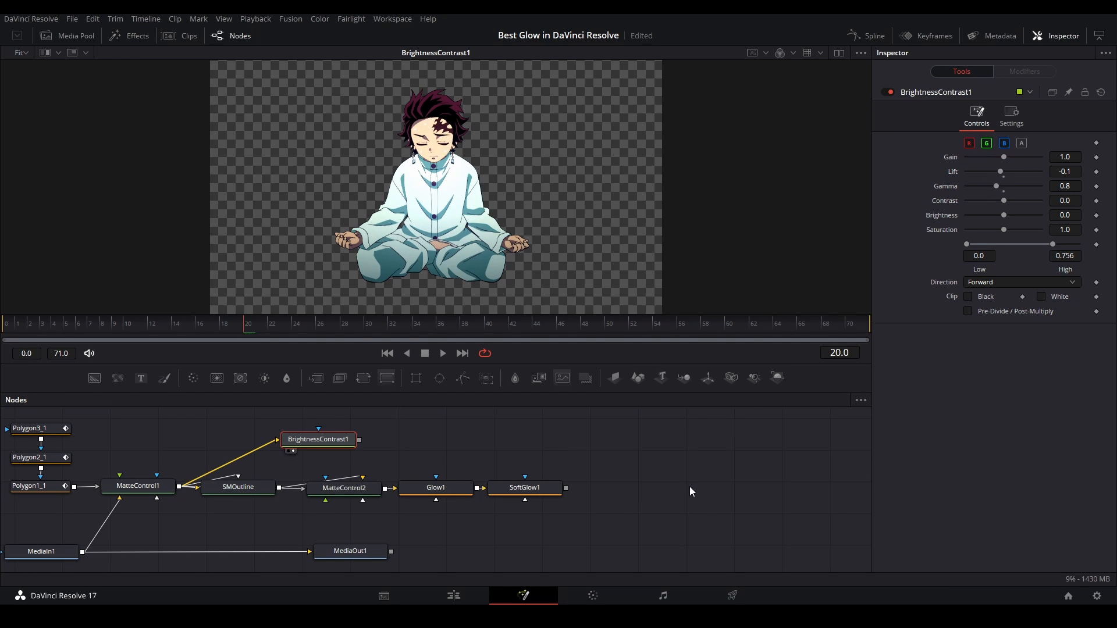
{"action": "left_click", "coordinate": [689, 491]}
Duplicate SoftGlow1, feed the copy from BrightnessContrast1 and lower the copy's Blend
{"action": "left_click", "coordinate": [521, 484]}
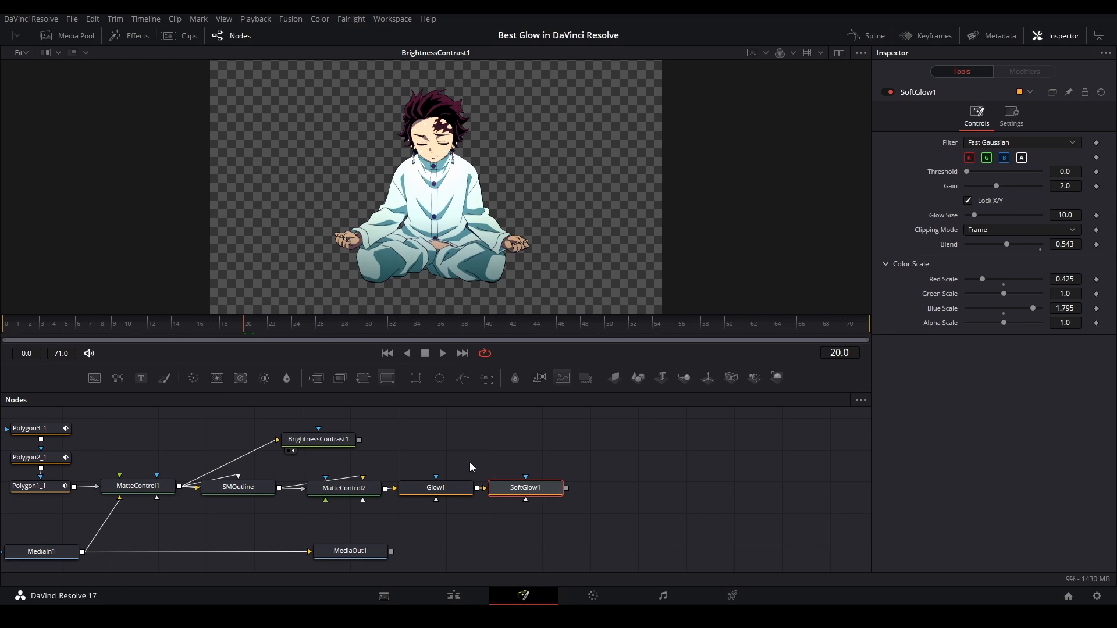
{"action": "key", "text": "ctrl+c"}
{"action": "key", "text": "ctrl+v"}
{"action": "left_click_drag", "start_coordinate": [358, 442], "coordinate": [422, 442]}
{"action": "left_click_drag", "start_coordinate": [1006, 244], "coordinate": [973, 245]}
Merge the SoftGlow1_1 character over the SoftGlow1 outline with a new Merge node, display it and save the project
{"action": "left_click", "coordinate": [628, 470]}
{"action": "key", "text": "m"}
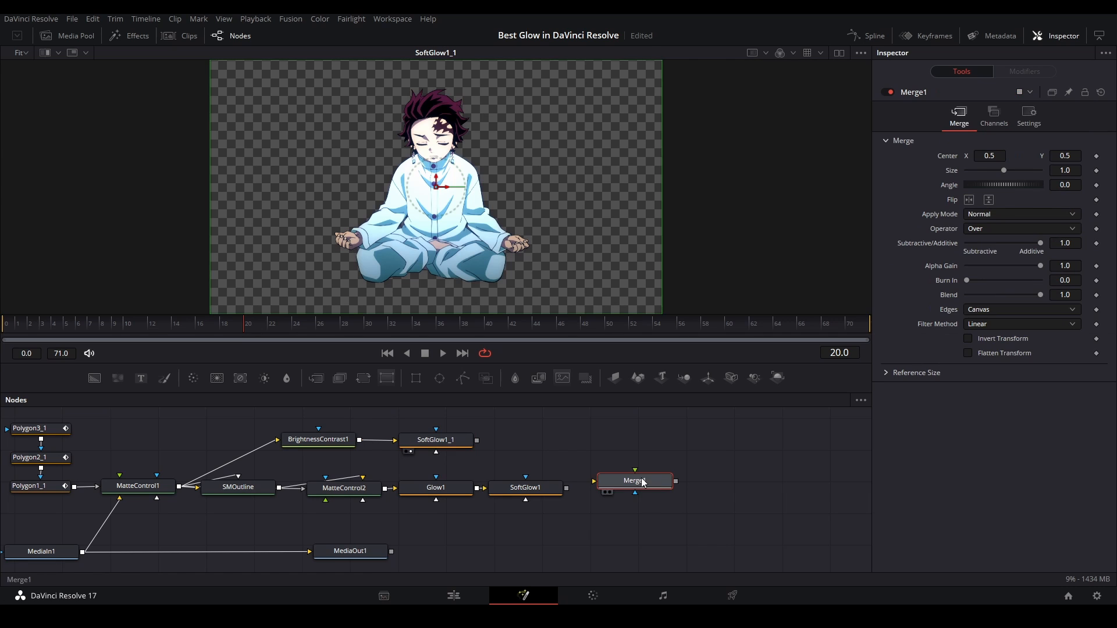
{"action": "left_click_drag", "start_coordinate": [643, 484], "coordinate": [604, 485]}
{"action": "left_click_drag", "start_coordinate": [528, 491], "coordinate": [559, 483]}
{"action": "left_click_drag", "start_coordinate": [439, 443], "coordinate": [594, 480]}
{"action": "left_click_drag", "start_coordinate": [597, 483], "coordinate": [587, 486]}
{"action": "key", "text": "2"}
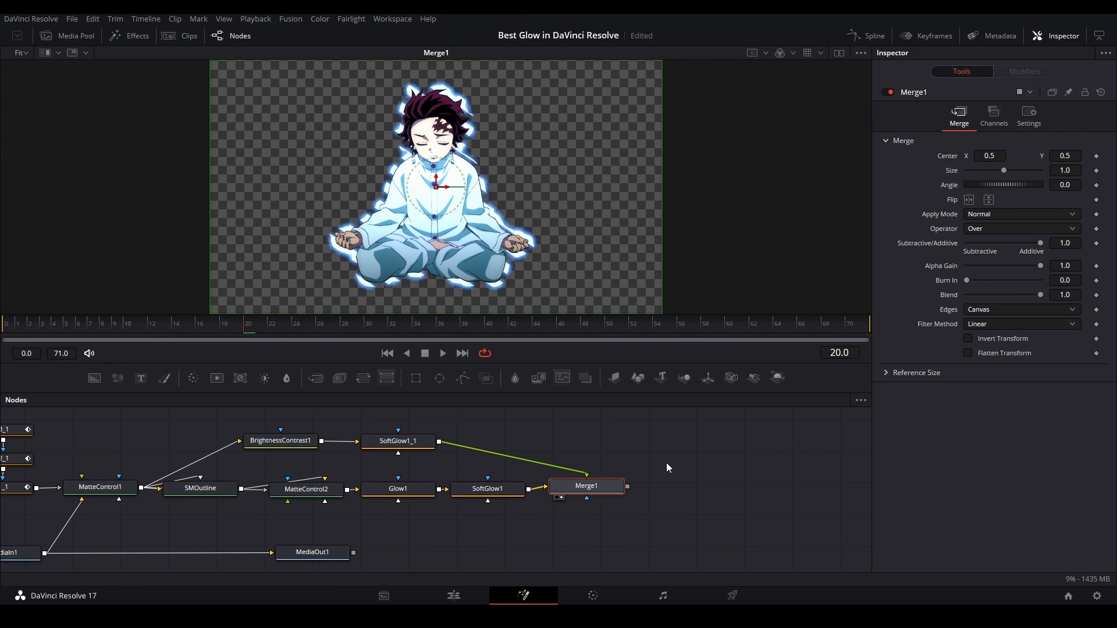
{"action": "left_click", "coordinate": [668, 467]}
{"action": "key", "text": "ctrl+s"}
Insert a Merge node between MediaIn1 and MediaOut1, connect Merge1 as its foreground and display it in the viewer
{"action": "left_click_drag", "start_coordinate": [475, 474], "coordinate": [386, 459]}
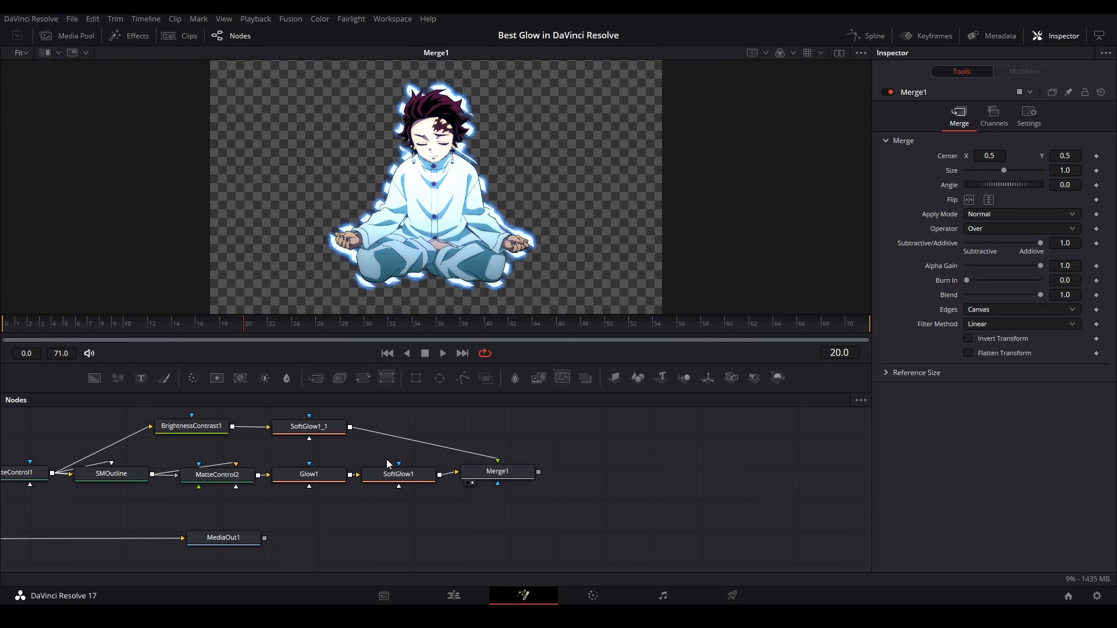
{"action": "left_click_drag", "start_coordinate": [235, 540], "coordinate": [752, 533]}
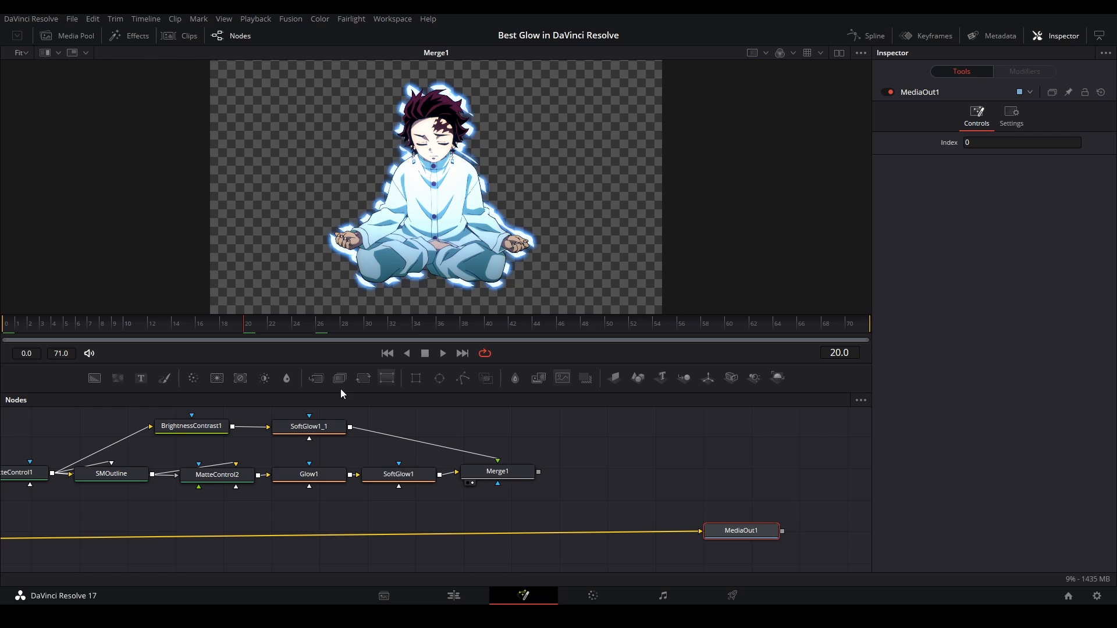
{"action": "left_click_drag", "start_coordinate": [317, 378], "coordinate": [579, 534]}
{"action": "left_click_drag", "start_coordinate": [539, 472], "coordinate": [592, 526]}
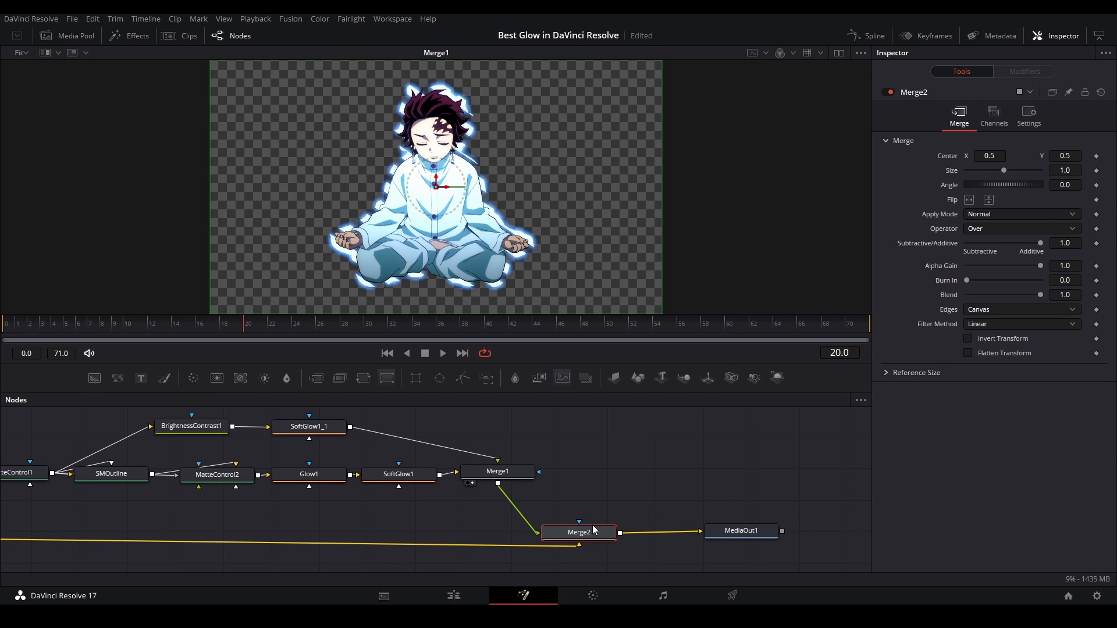
{"action": "key", "text": "1"}
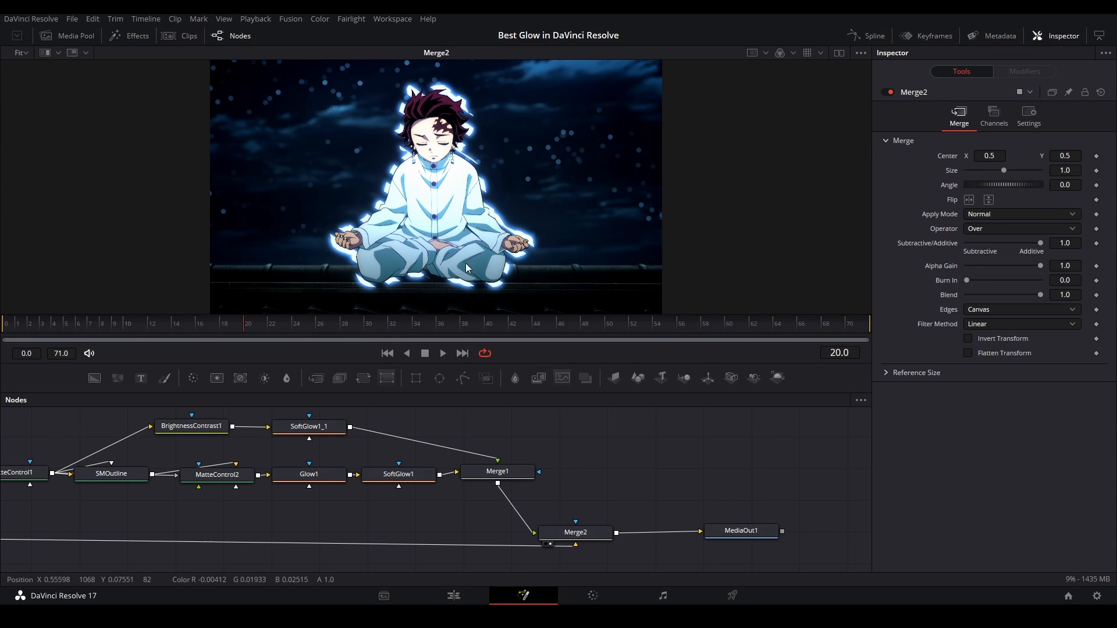
Enable Pre-Divide / Post-Multiply on BrightnessContrast1 and align Merge2 directly below Merge1
{"action": "left_click", "coordinate": [191, 426]}
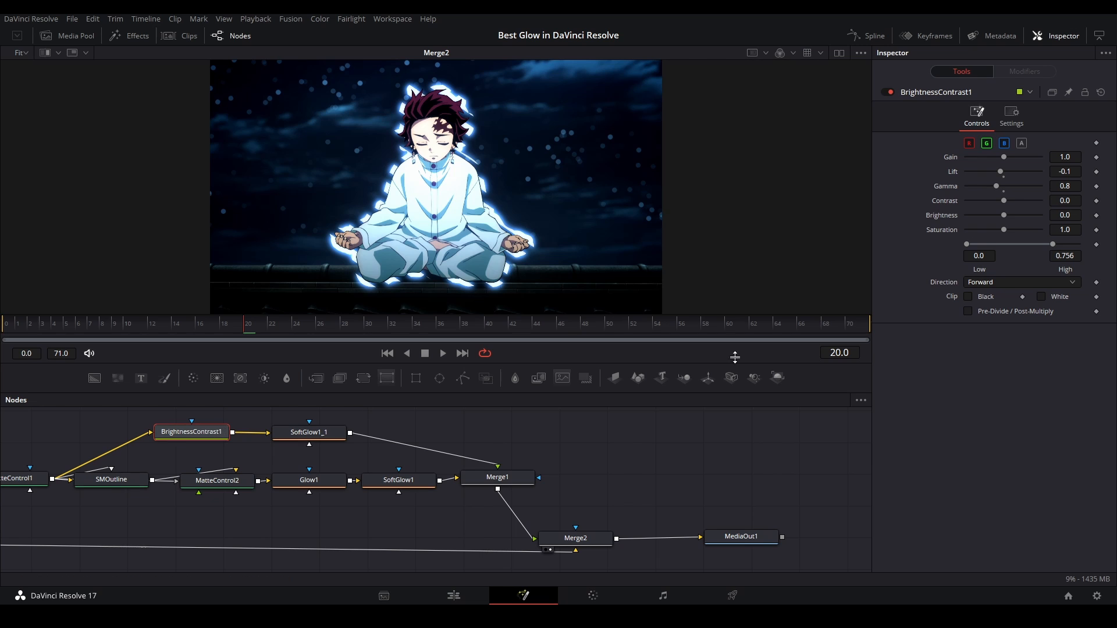
{"action": "left_click", "coordinate": [968, 311]}
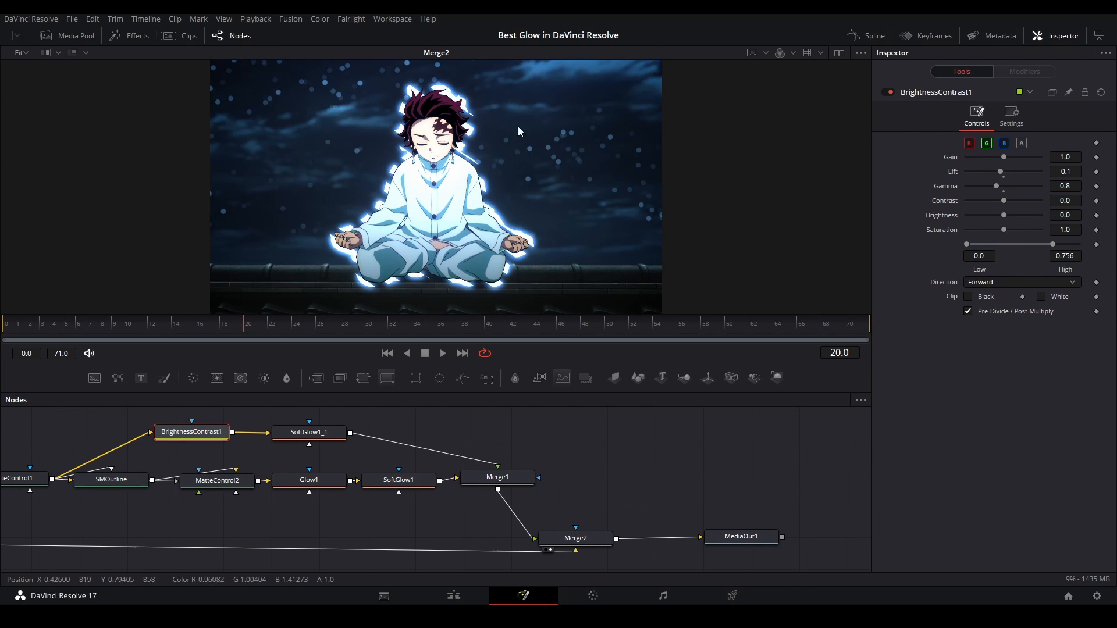
{"action": "left_click_drag", "start_coordinate": [575, 538], "coordinate": [496, 536]}
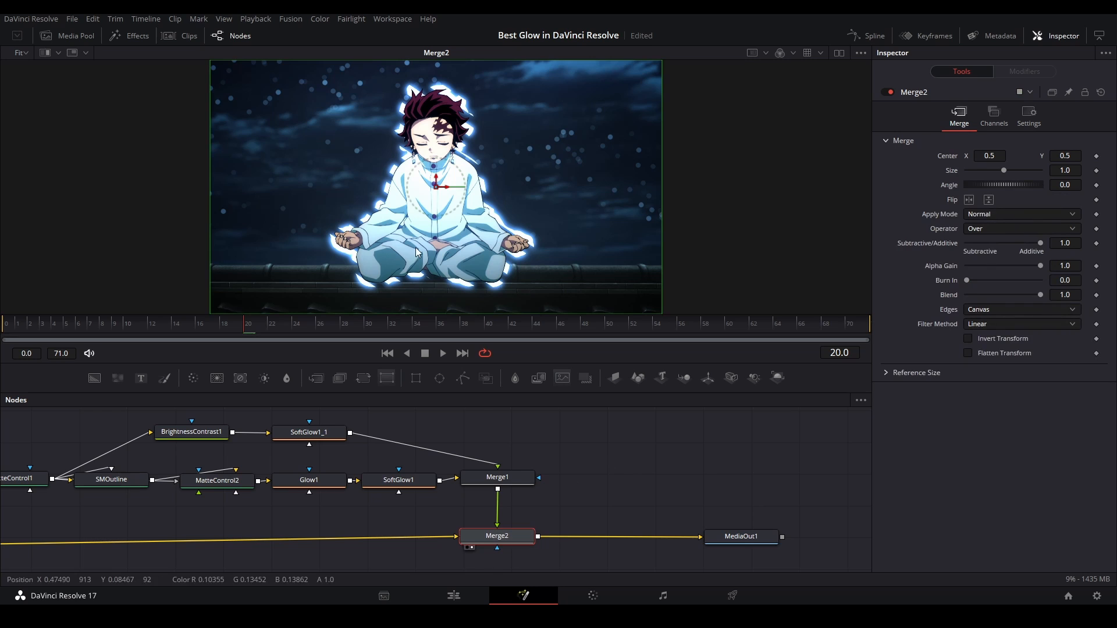
{"action": "left_click", "coordinate": [629, 477]}
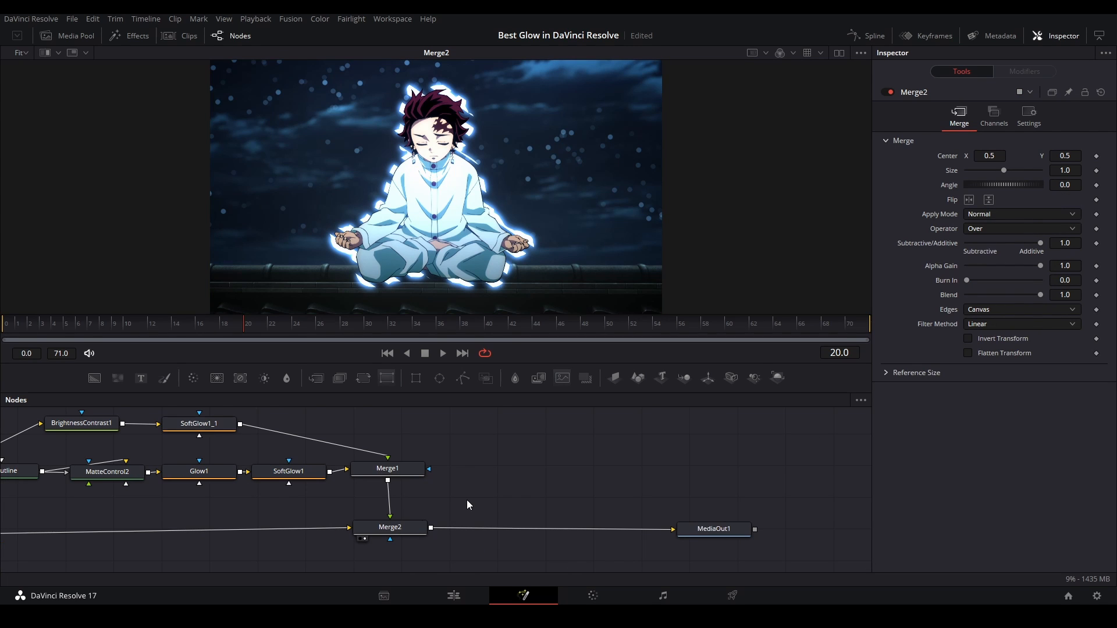
Add a Hue Curves node after Merge2 and raise the saturation of the reds, cyans and blues
{"action": "left_click", "coordinate": [422, 527]}
{"action": "key", "text": "shift+space"}
{"action": "type", "text": "hue"}
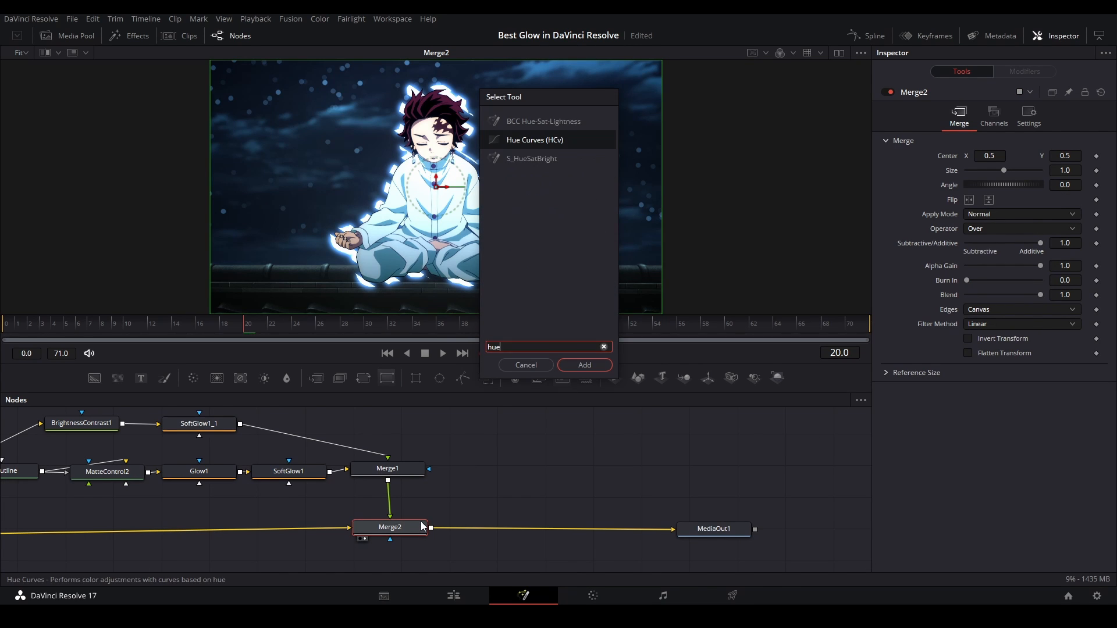
{"action": "key", "text": "Return"}
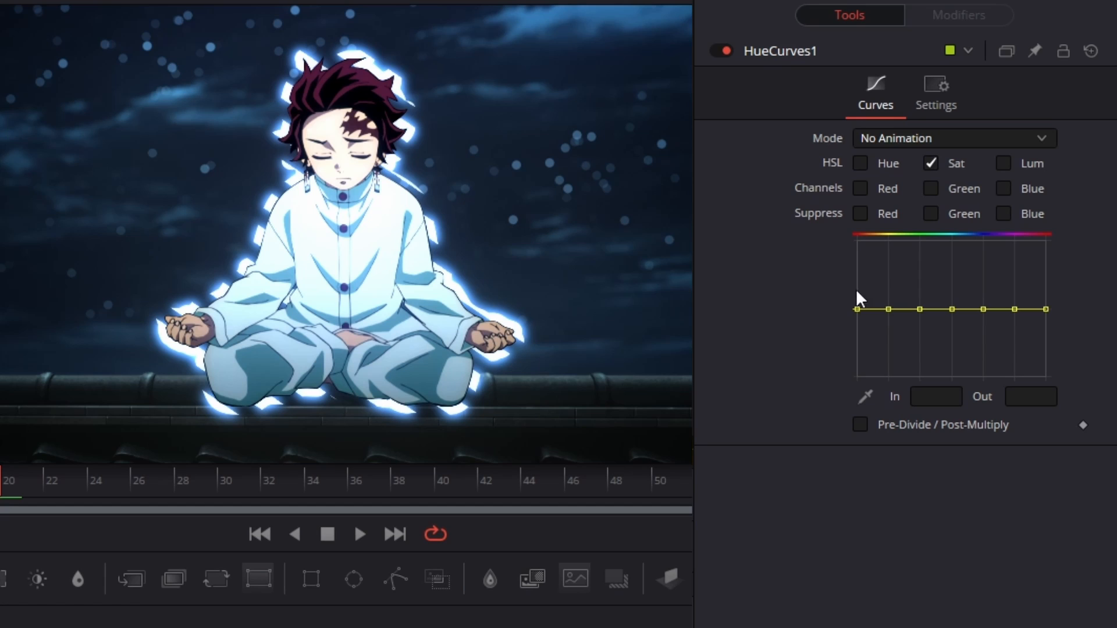
{"action": "left_click_drag", "start_coordinate": [855, 308], "coordinate": [857, 285]}
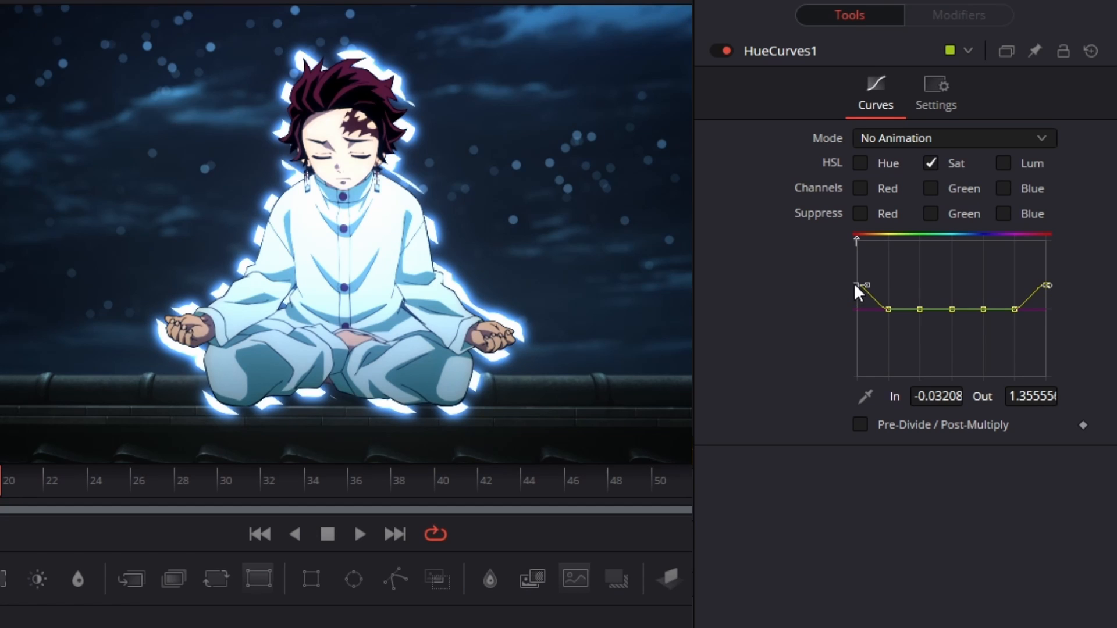
{"action": "left_click", "coordinate": [983, 309]}
{"action": "left_click_drag", "start_coordinate": [984, 309], "coordinate": [948, 295]}
{"action": "left_click_drag", "start_coordinate": [857, 285], "coordinate": [856, 272]}
Switch HueCurves1 to editing luminance only and raise the reds to about 1.5 and the blues to about 1.25
{"action": "left_click", "coordinate": [934, 163]}
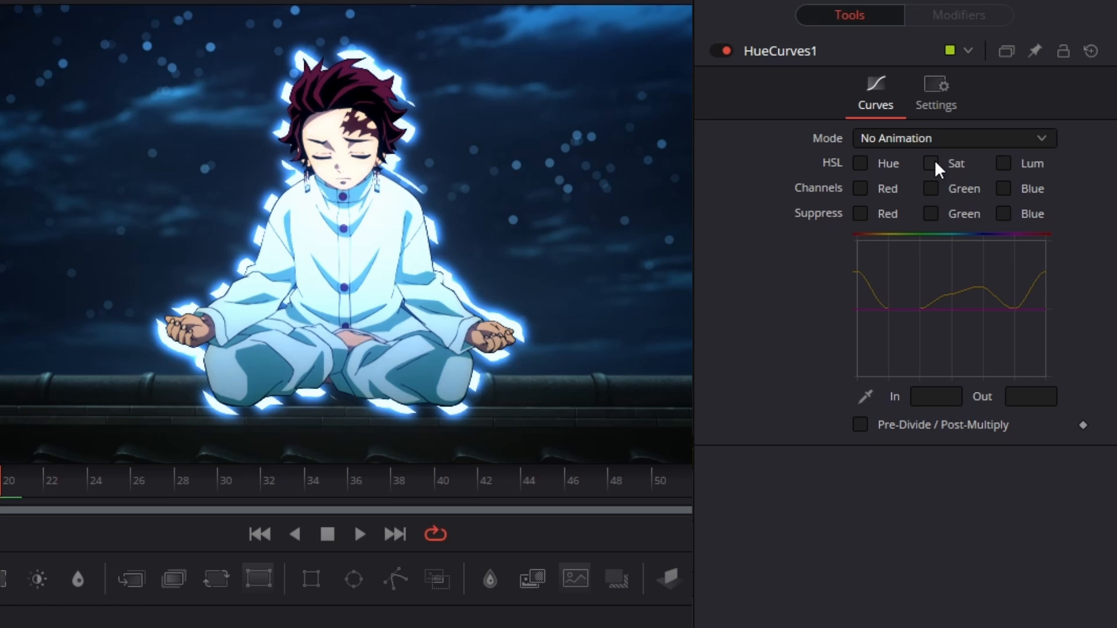
{"action": "left_click", "coordinate": [1002, 164]}
{"action": "left_click_drag", "start_coordinate": [857, 309], "coordinate": [856, 274]}
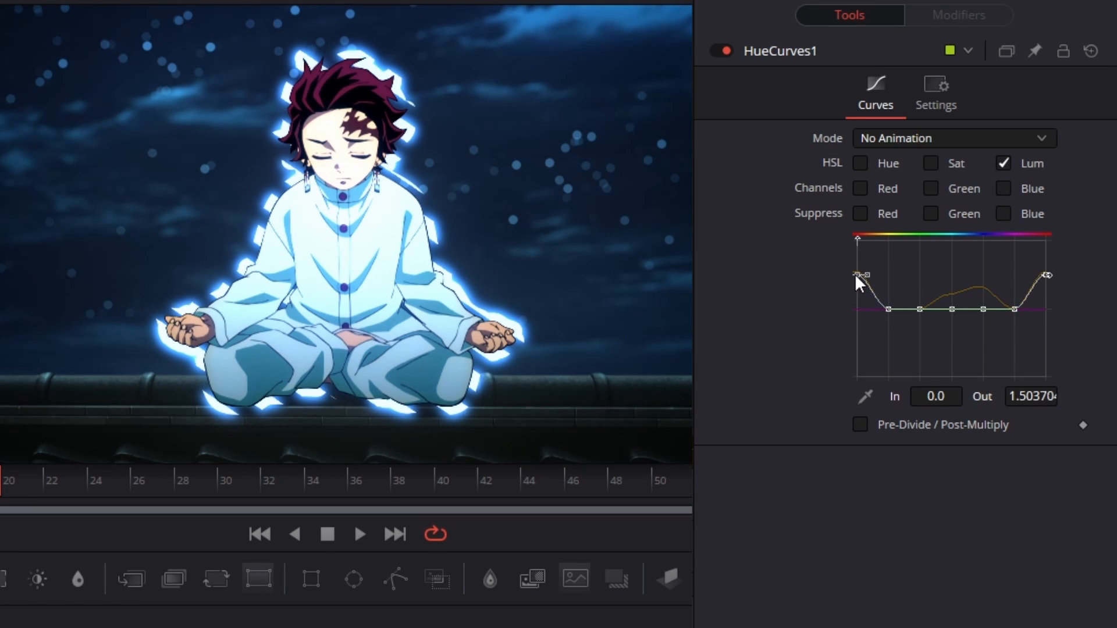
{"action": "mouse_move", "coordinate": [983, 308]}
{"action": "left_mouse_down"}
{"action": "mouse_move", "coordinate": [982, 283]}
{"action": "mouse_move", "coordinate": [948, 299]}
{"action": "mouse_move", "coordinate": [981, 289]}
{"action": "left_mouse_up"}
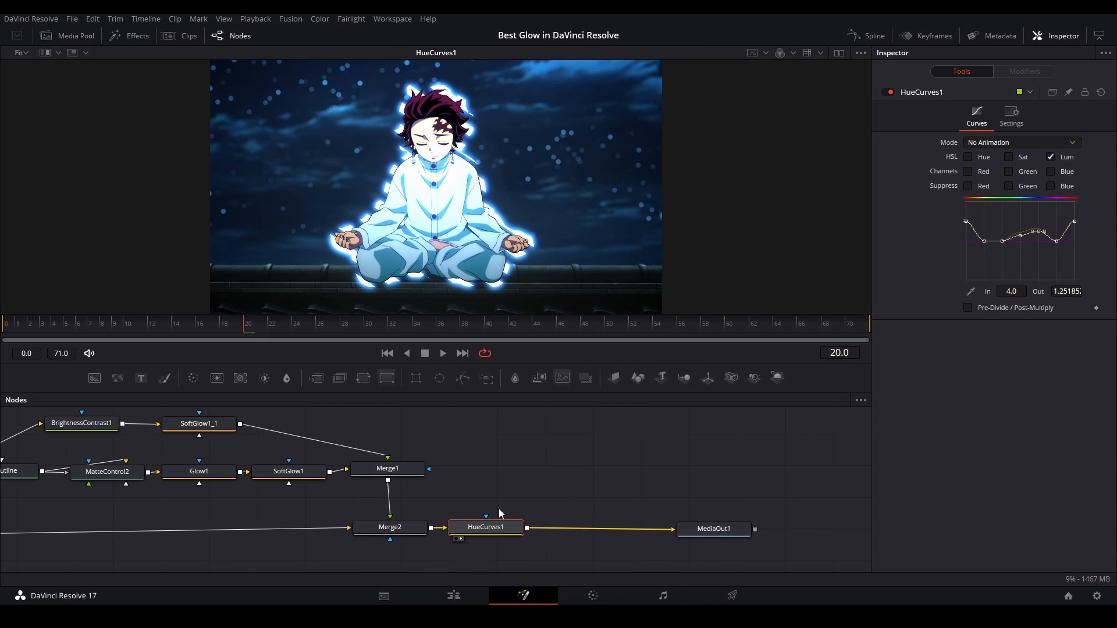
Add a Color Corrector after HueCurves1 and tint the image slightly blue at a strength of about 0.197
{"action": "key", "text": "shift+space"}
{"action": "type", "text": "col"}
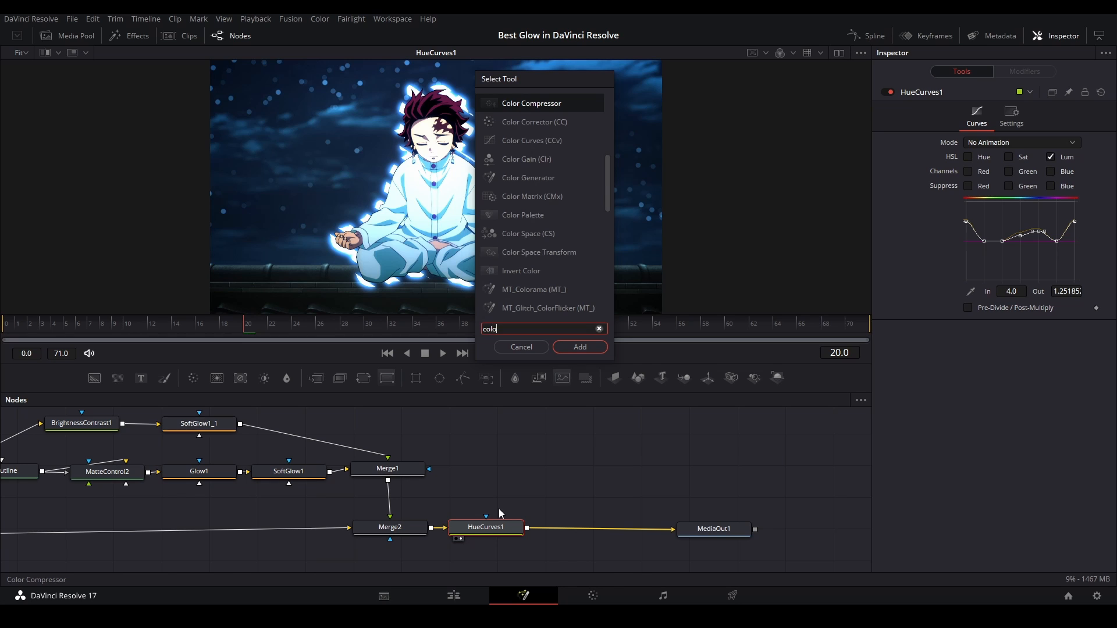
{"action": "type", "text": "o"}
{"action": "key", "text": "Down"}
{"action": "key", "text": "Return"}
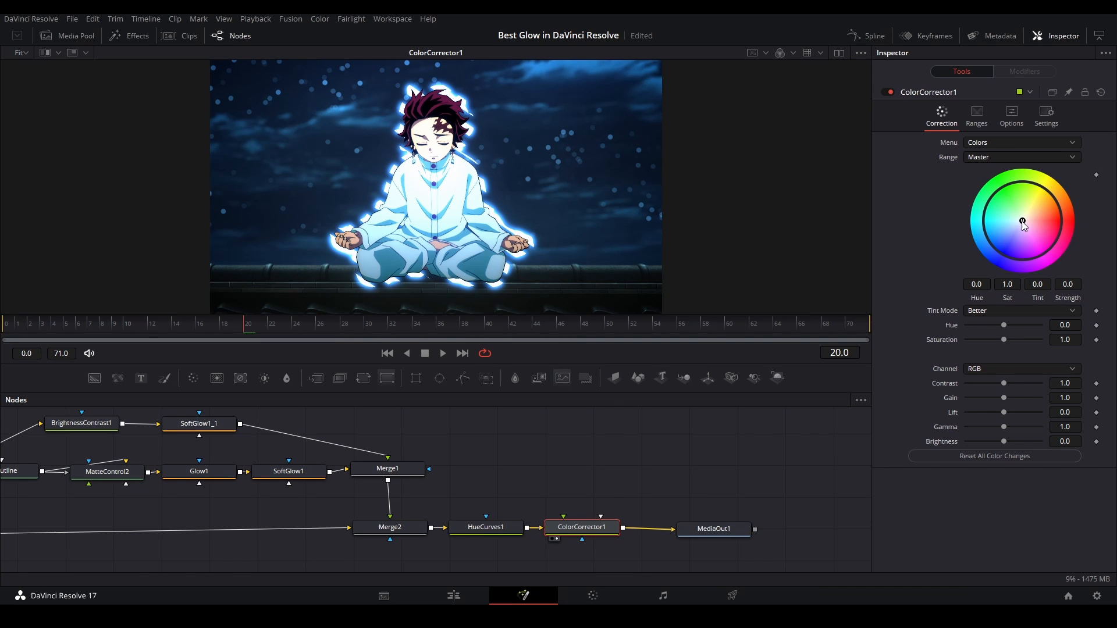
{"action": "left_click_drag", "start_coordinate": [1022, 221], "coordinate": [1010, 231]}
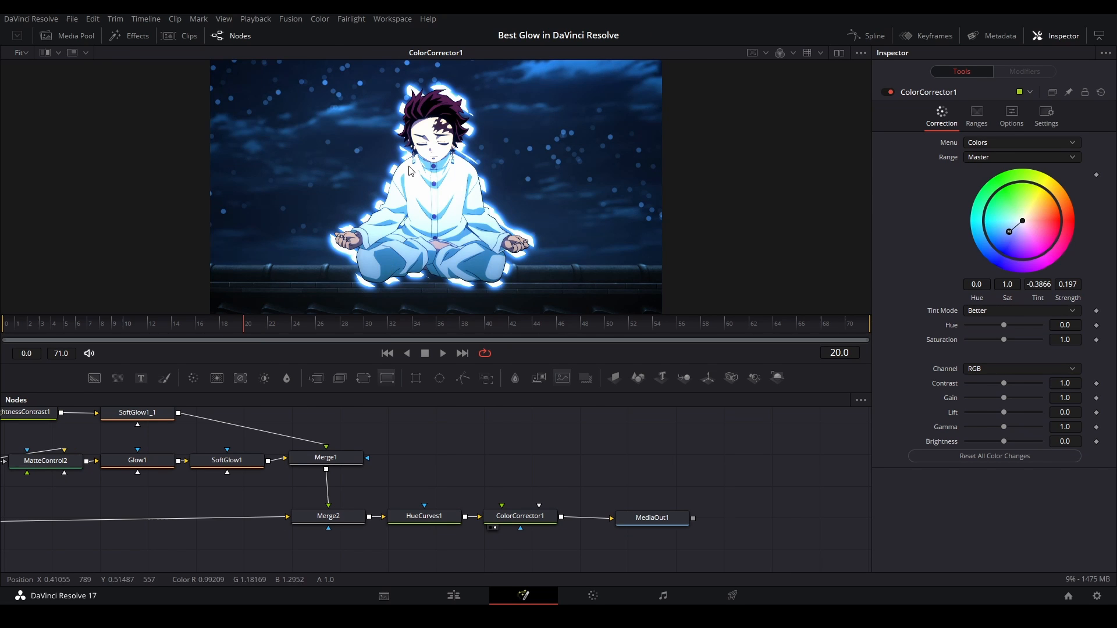
{"action": "scroll", "coordinate": [421, 131], "scroll_direction": "down", "scroll_amount": 2}
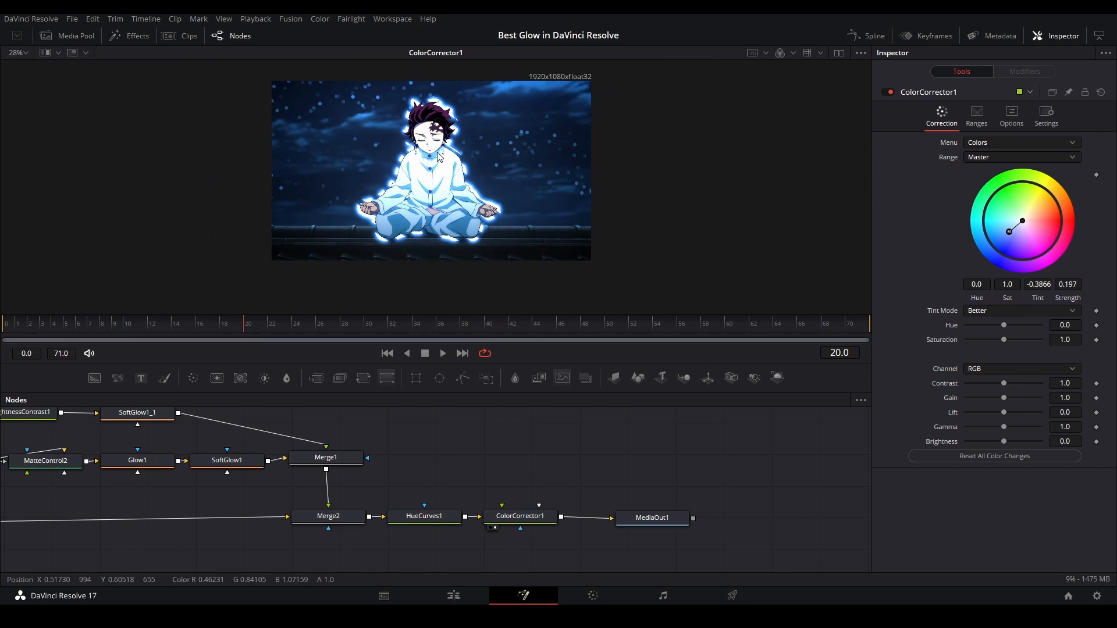
{"action": "scroll", "coordinate": [438, 156], "scroll_direction": "up", "scroll_amount": 2}
Raise the red and yellow saturation in HueCurves1 further and lower the red point of its hue curve to 0.6
{"action": "left_click", "coordinate": [424, 516]}
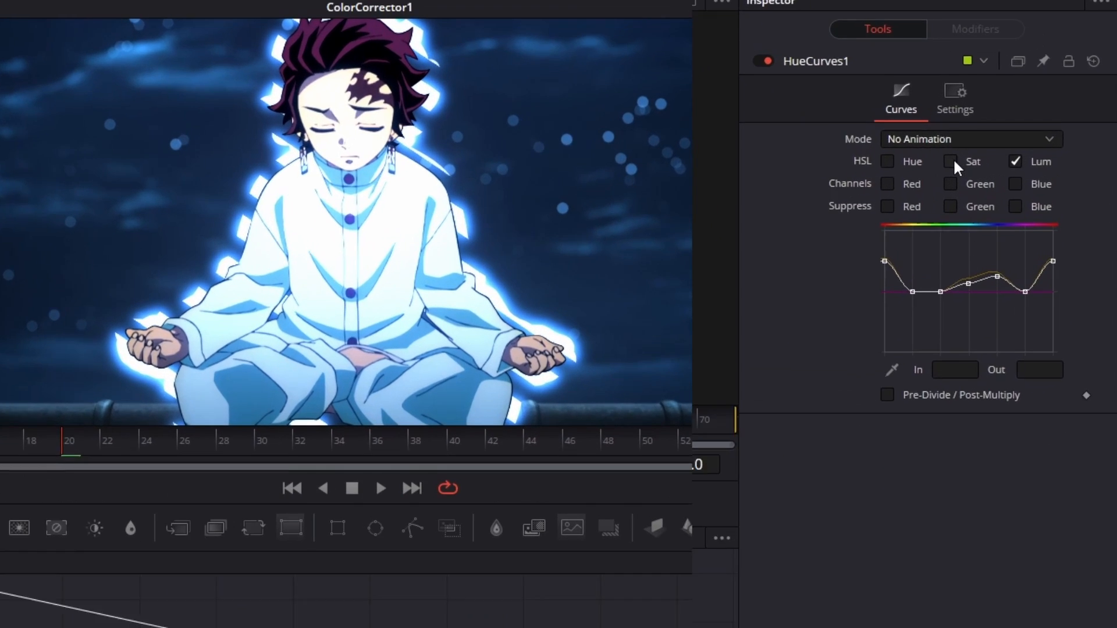
{"action": "left_click", "coordinate": [1008, 157]}
{"action": "left_click", "coordinate": [1053, 157]}
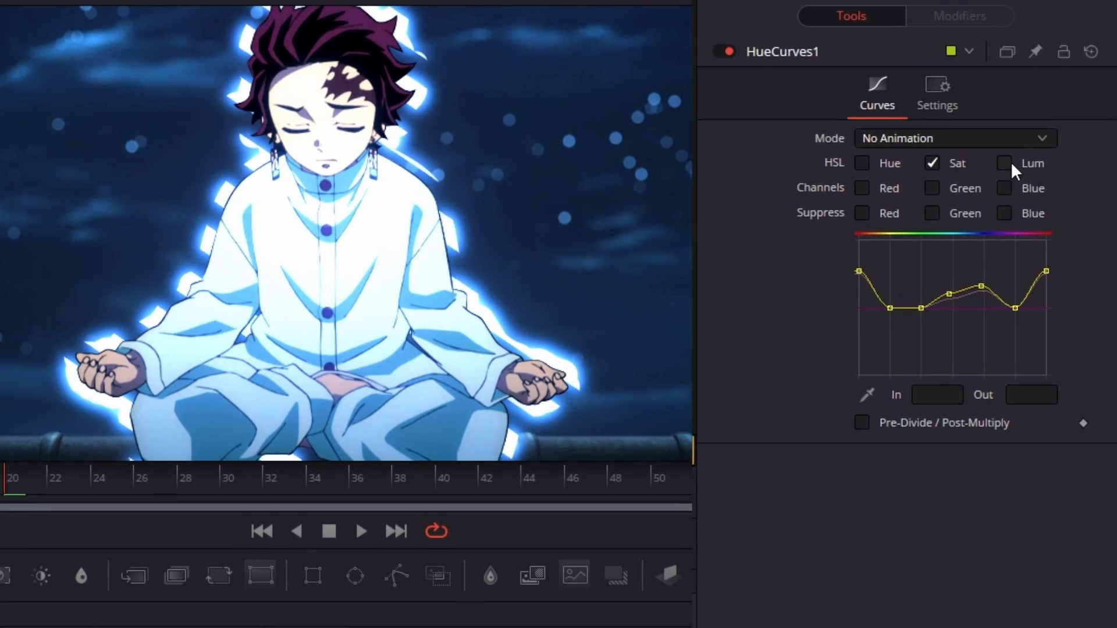
{"action": "mouse_move", "coordinate": [859, 272]}
{"action": "left_mouse_down"}
{"action": "mouse_move", "coordinate": [859, 244]}
{"action": "mouse_move", "coordinate": [860, 256]}
{"action": "left_mouse_up"}
{"action": "left_click_drag", "start_coordinate": [889, 308], "coordinate": [885, 268]}
{"action": "left_click", "coordinate": [866, 163]}
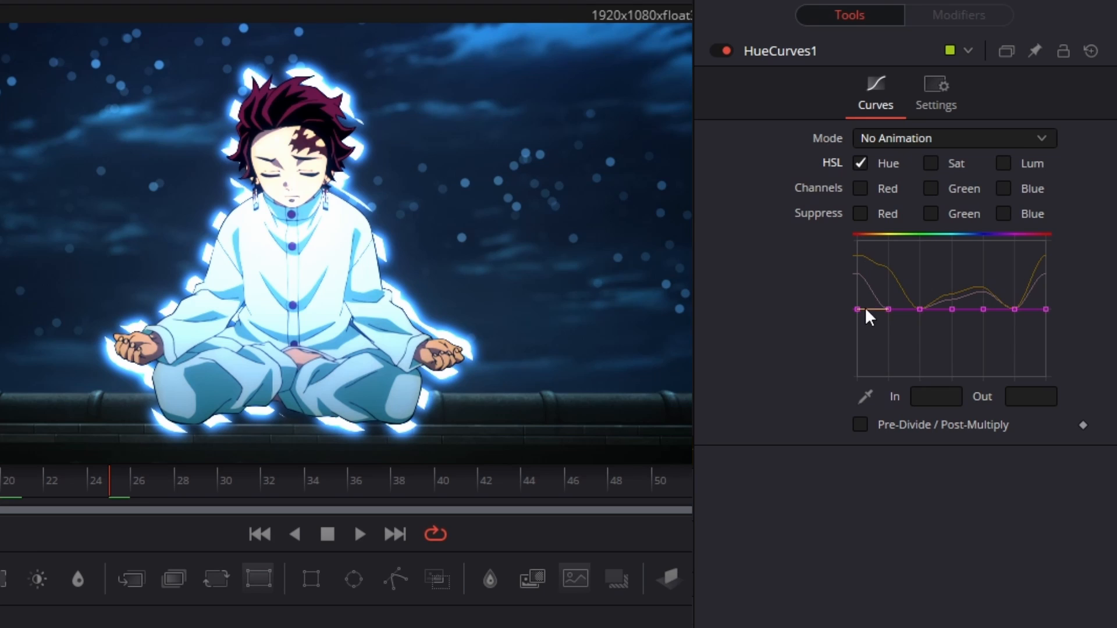
{"action": "left_click_drag", "start_coordinate": [856, 308], "coordinate": [858, 336]}
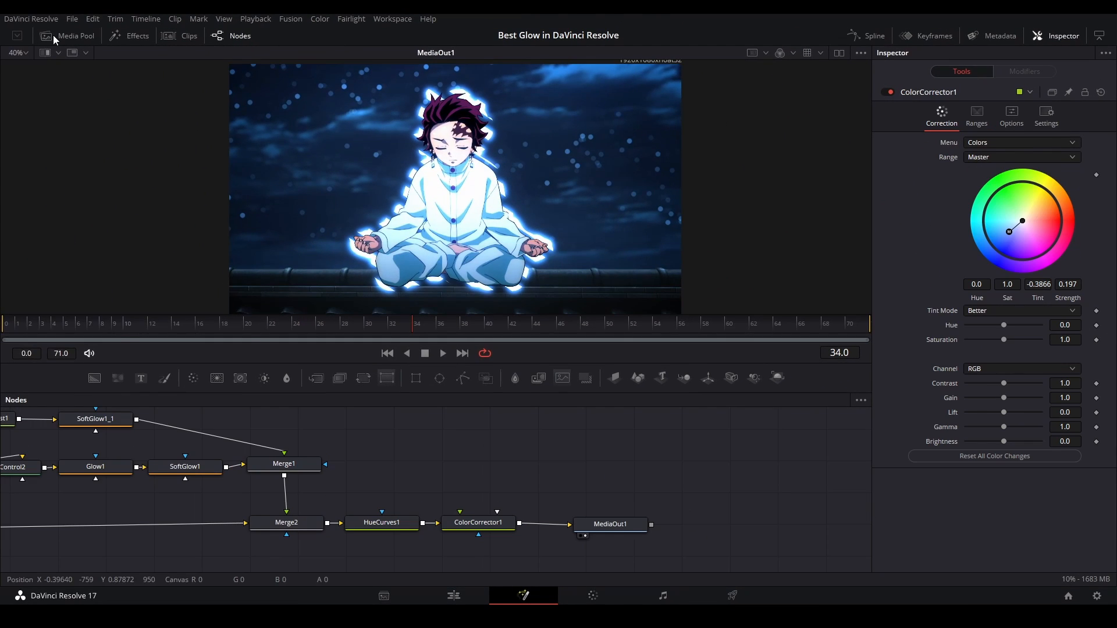
Bring the nep stripes.png reference image from the media pool into the node graph and show it beside MediaOut1 in dual viewers
{"action": "left_click", "coordinate": [53, 34]}
{"action": "scroll", "coordinate": [165, 166], "scroll_direction": "down", "scroll_amount": 2}
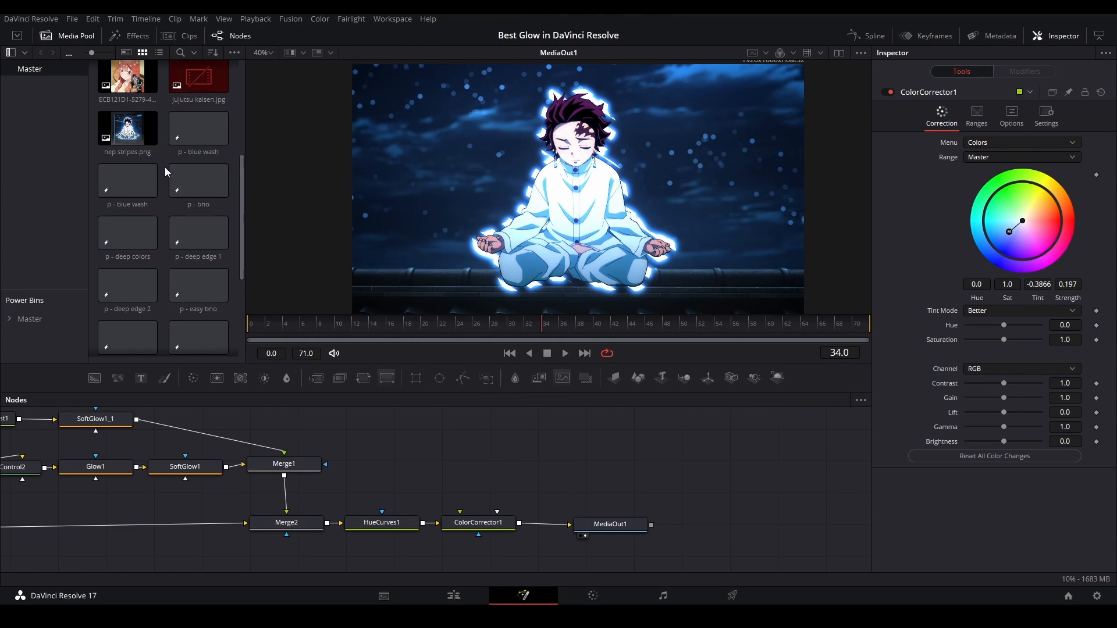
{"action": "scroll", "coordinate": [165, 166], "scroll_direction": "up", "scroll_amount": 2}
{"action": "left_click_drag", "start_coordinate": [127, 216], "coordinate": [607, 488]}
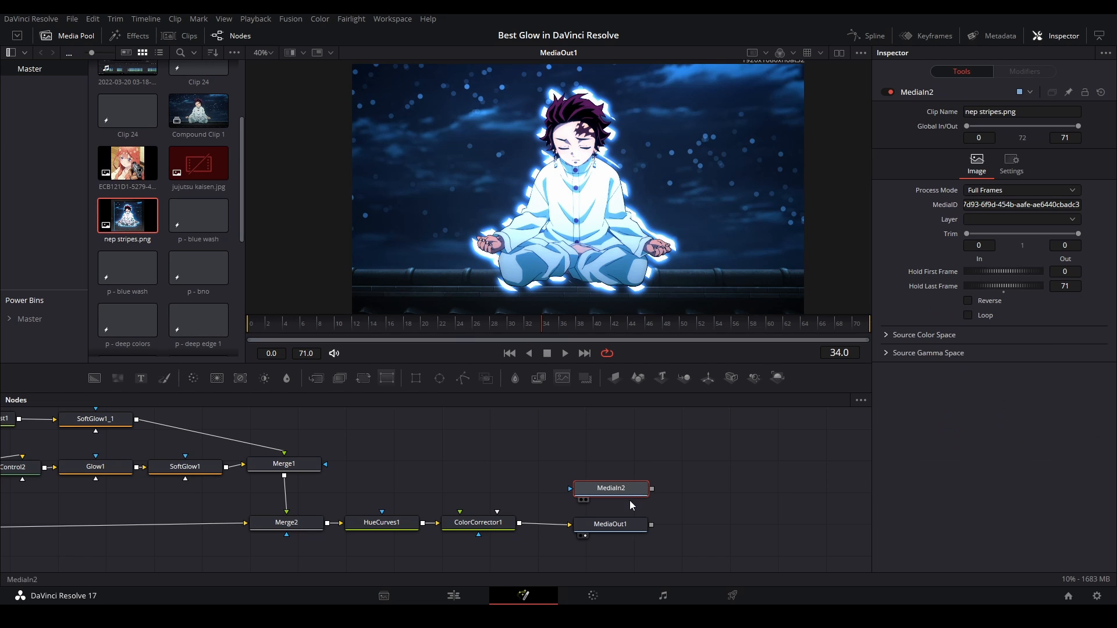
{"action": "left_click", "coordinate": [839, 53]}
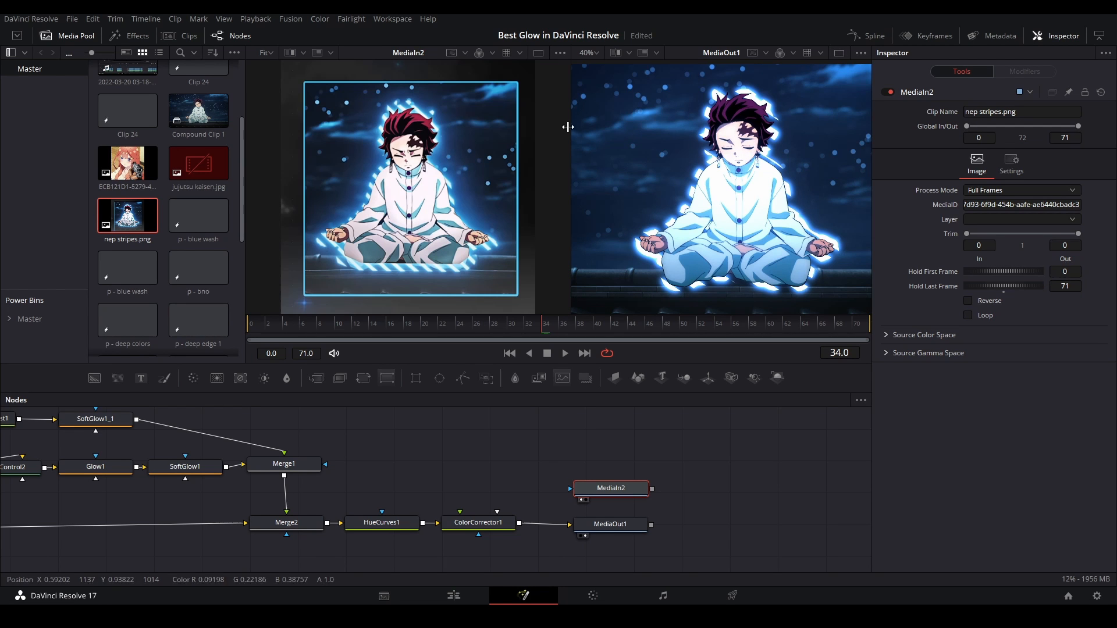
{"action": "left_click", "coordinate": [71, 40]}
Compare the glow, outline and colours of the nep stripes.png reference with the MediaOut1 result
{"action": "scroll", "coordinate": [682, 139], "scroll_direction": "up", "scroll_amount": 1}
{"action": "scroll", "coordinate": [232, 170], "scroll_direction": "up", "scroll_amount": 1}
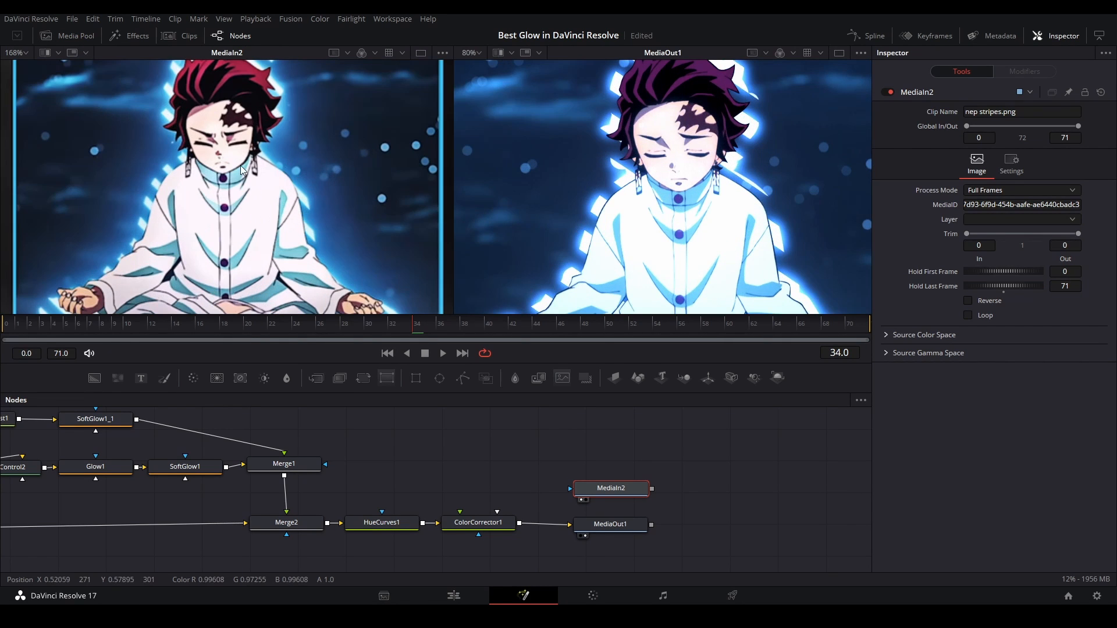
{"action": "left_click_drag", "start_coordinate": [676, 204], "coordinate": [637, 176]}
{"action": "scroll", "coordinate": [642, 205], "scroll_direction": "down", "scroll_amount": 1}
{"action": "left_click_drag", "start_coordinate": [344, 224], "coordinate": [348, 177]}
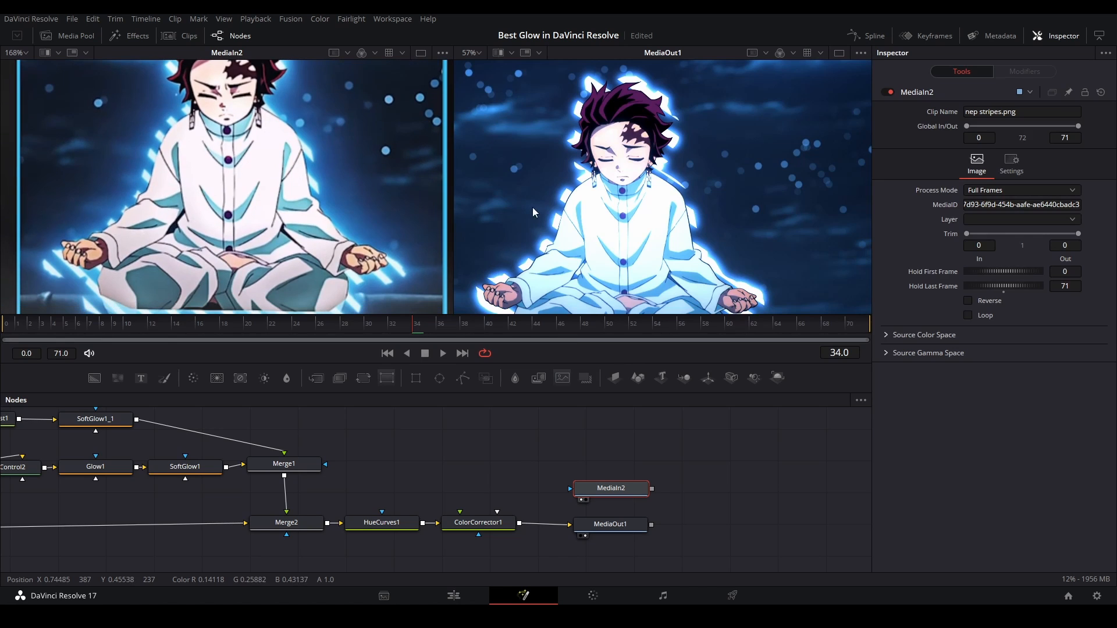
{"action": "mouse_move", "coordinate": [630, 192]}
{"action": "left_mouse_down"}
{"action": "mouse_move", "coordinate": [624, 172]}
{"action": "mouse_move", "coordinate": [642, 180]}
{"action": "left_mouse_up"}
{"action": "scroll", "coordinate": [345, 214], "scroll_direction": "down", "scroll_amount": 1}
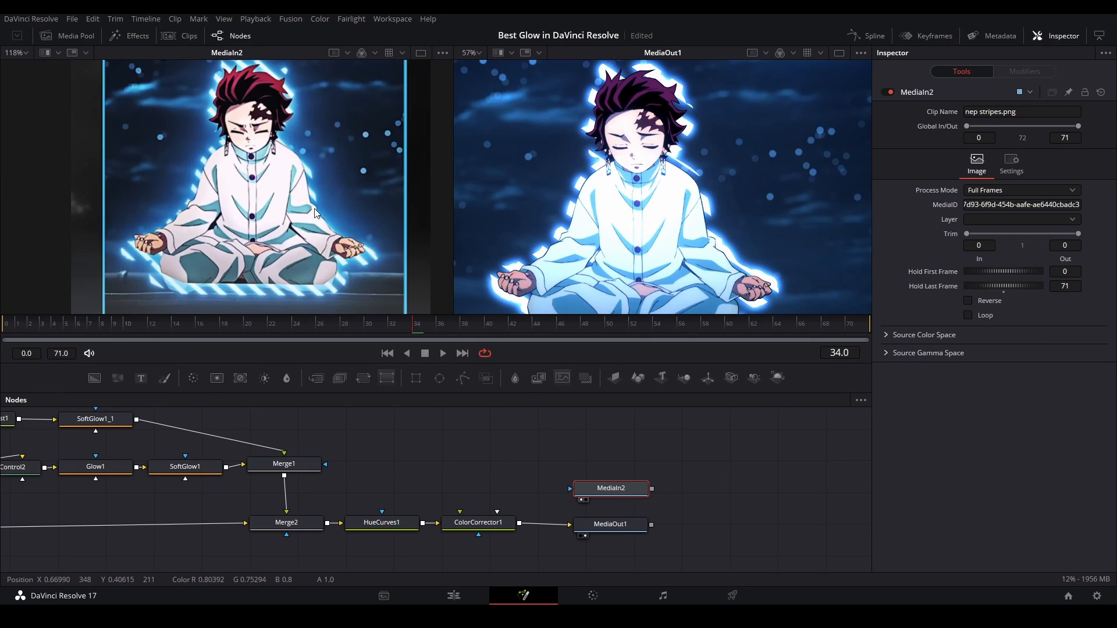
{"action": "scroll", "coordinate": [597, 220], "scroll_direction": "down", "scroll_amount": 1}
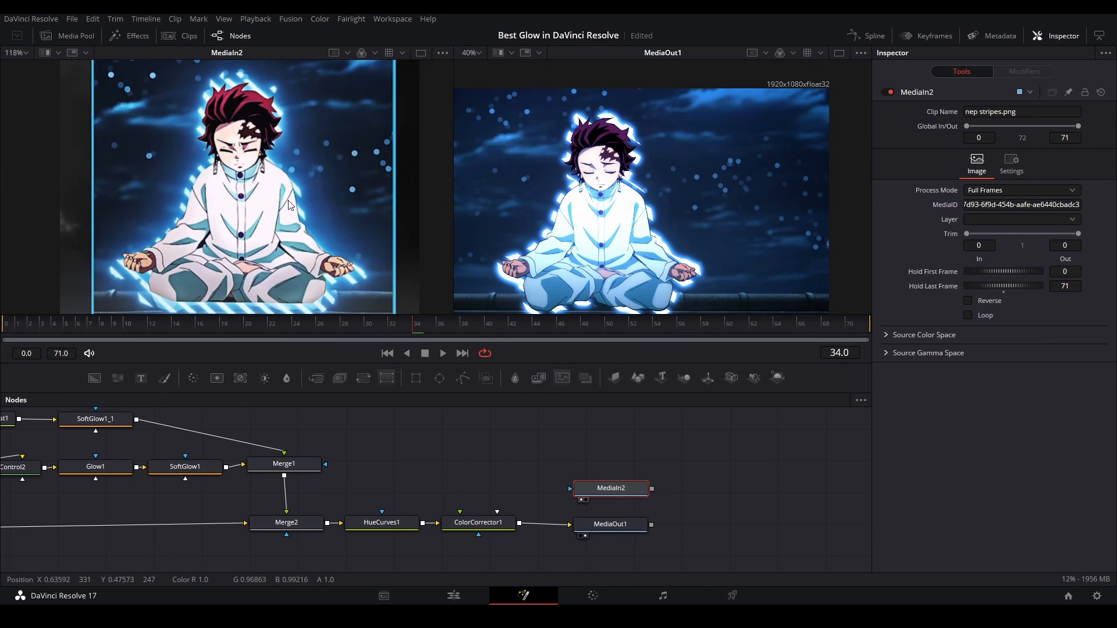
Save the project, add a Background node below the main chain and mask it with the Polygon1_1 character mask
{"action": "left_click_drag", "start_coordinate": [325, 500], "coordinate": [486, 440]}
{"action": "key", "text": "ctrl+s"}
{"action": "left_click_drag", "start_coordinate": [160, 565], "coordinate": [263, 517]}
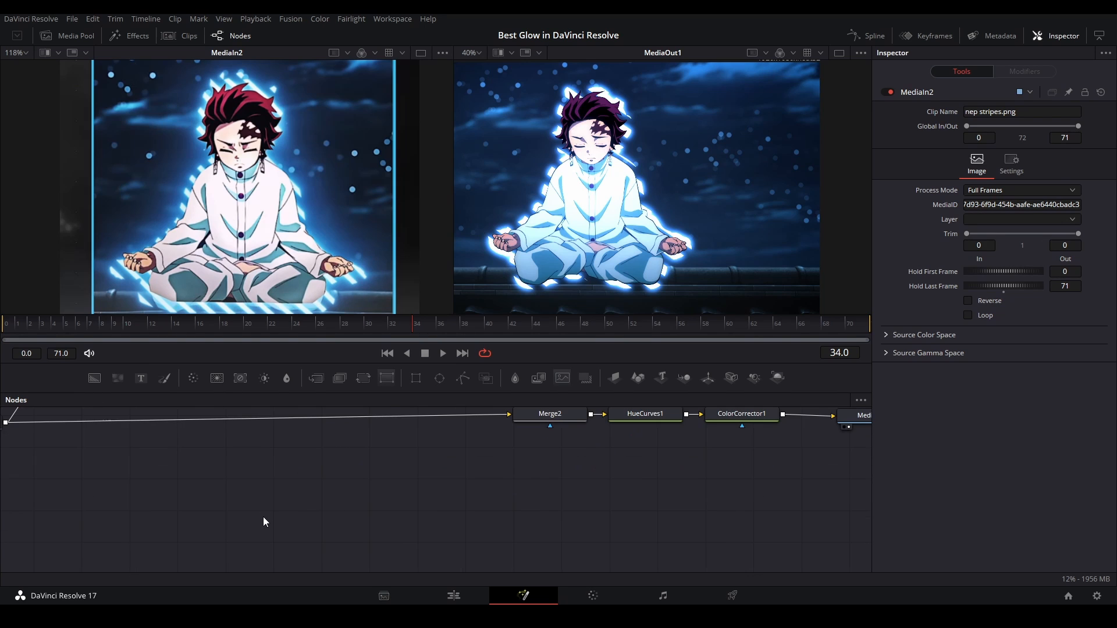
{"action": "key", "text": "shift+space"}
{"action": "type", "text": "colo"}
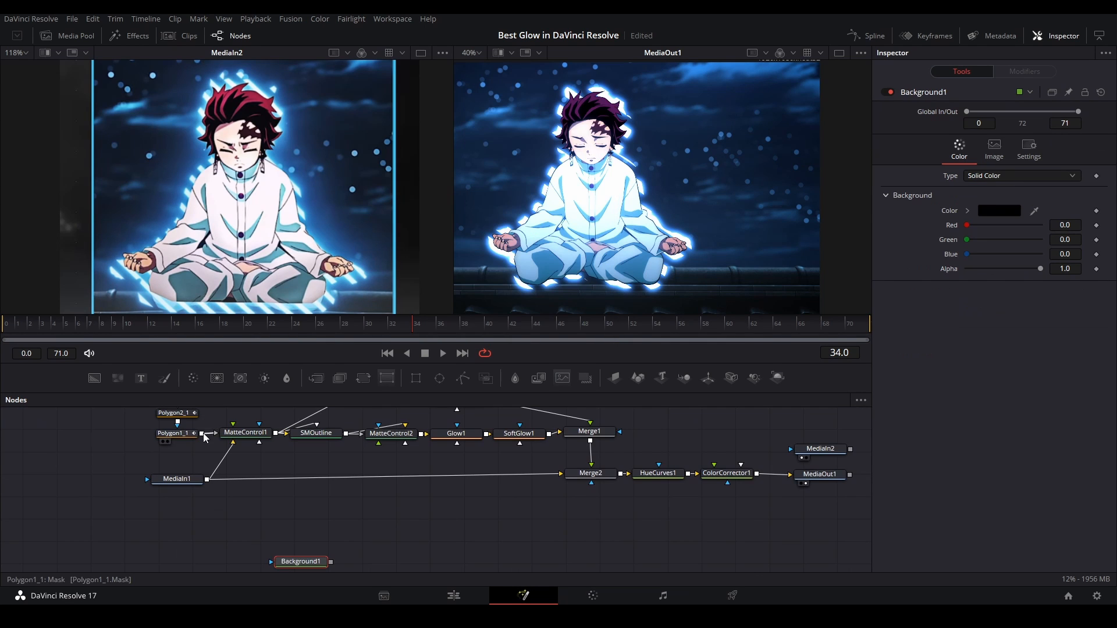
{"action": "left_click_drag", "start_coordinate": [299, 456], "coordinate": [292, 543]}
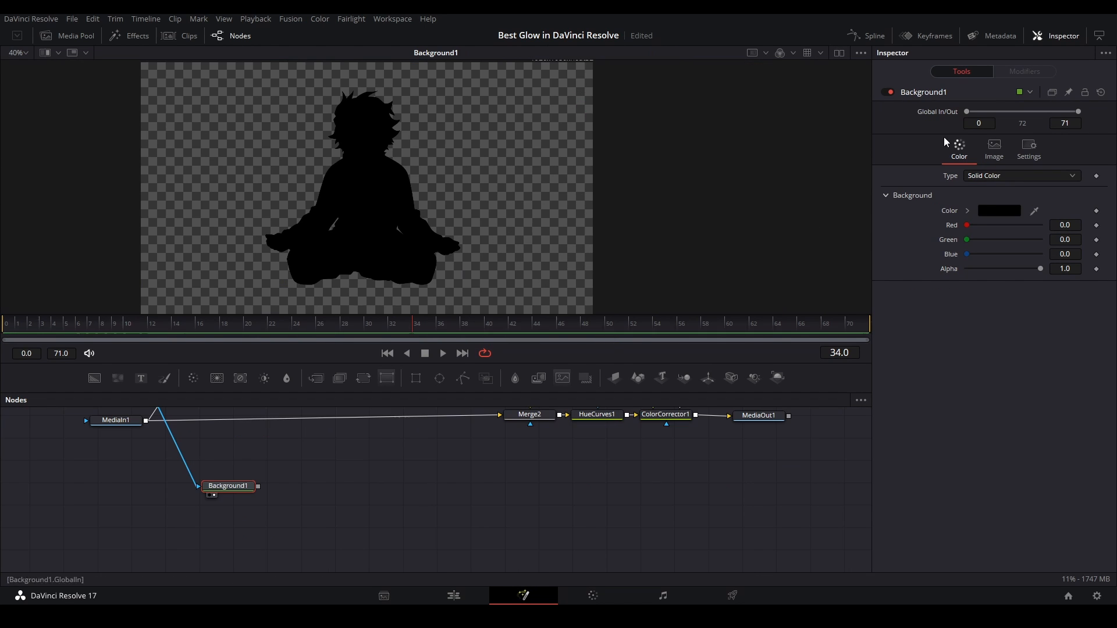
Set the Background1 colour to a pale blue with hue 0.528, saturation 0.127 and value 1.0
{"action": "left_click", "coordinate": [967, 210]}
{"action": "left_click", "coordinate": [965, 222]}
{"action": "left_click", "coordinate": [1073, 264]}
{"action": "left_click", "coordinate": [976, 222]}
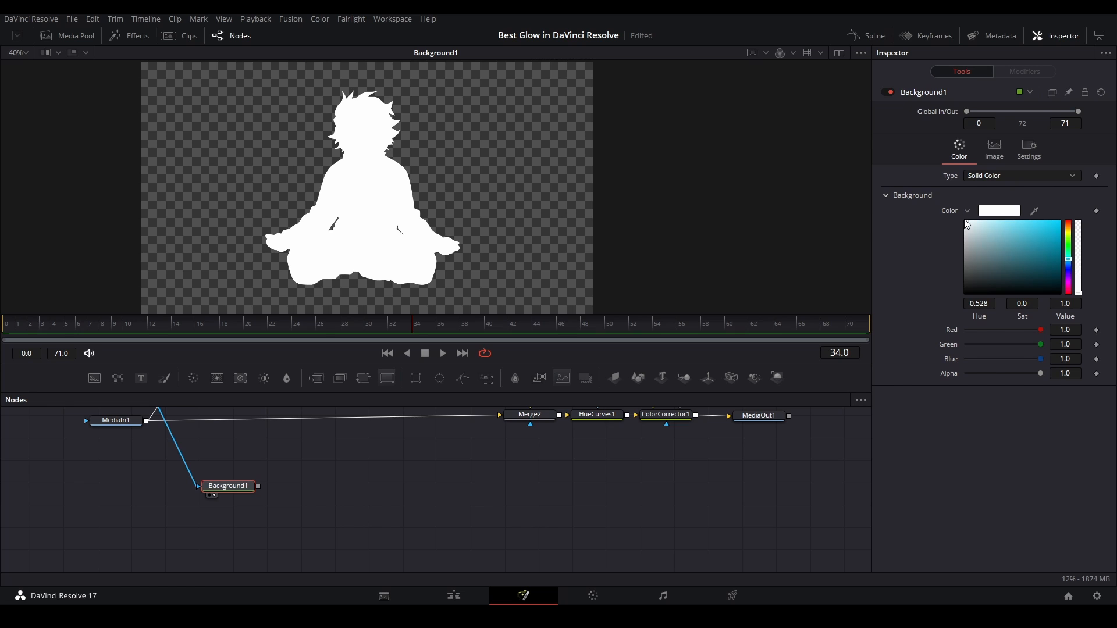
Duplicate Glow1 and SoftGlow1 after Background1 and display the SoftGlow copy in the viewer
{"action": "left_click_drag", "start_coordinate": [548, 454], "coordinate": [429, 542]}
{"action": "left_click_drag", "start_coordinate": [373, 483], "coordinate": [300, 460]}
{"action": "left_click_drag", "start_coordinate": [268, 500], "coordinate": [385, 437]}
{"action": "key", "text": "ctrl+v"}
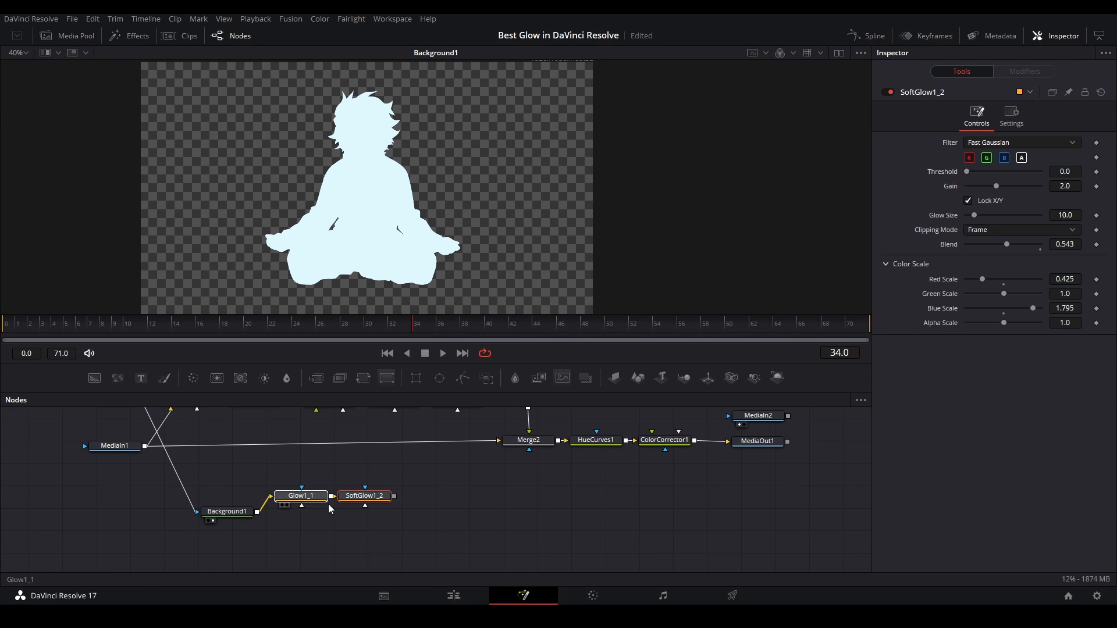
{"action": "key", "text": "2"}
{"action": "mouse_move", "coordinate": [389, 501]}
{"action": "left_mouse_down"}
{"action": "mouse_move", "coordinate": [338, 490]}
{"action": "mouse_move", "coordinate": [395, 500]}
{"action": "left_mouse_up"}
{"action": "left_click_drag", "start_coordinate": [424, 511], "coordinate": [322, 513]}
Lower the Blend of SoftGlow1_2 to 0.425 and reduce the Blend of Glow1_1
{"action": "left_click", "coordinate": [374, 514]}
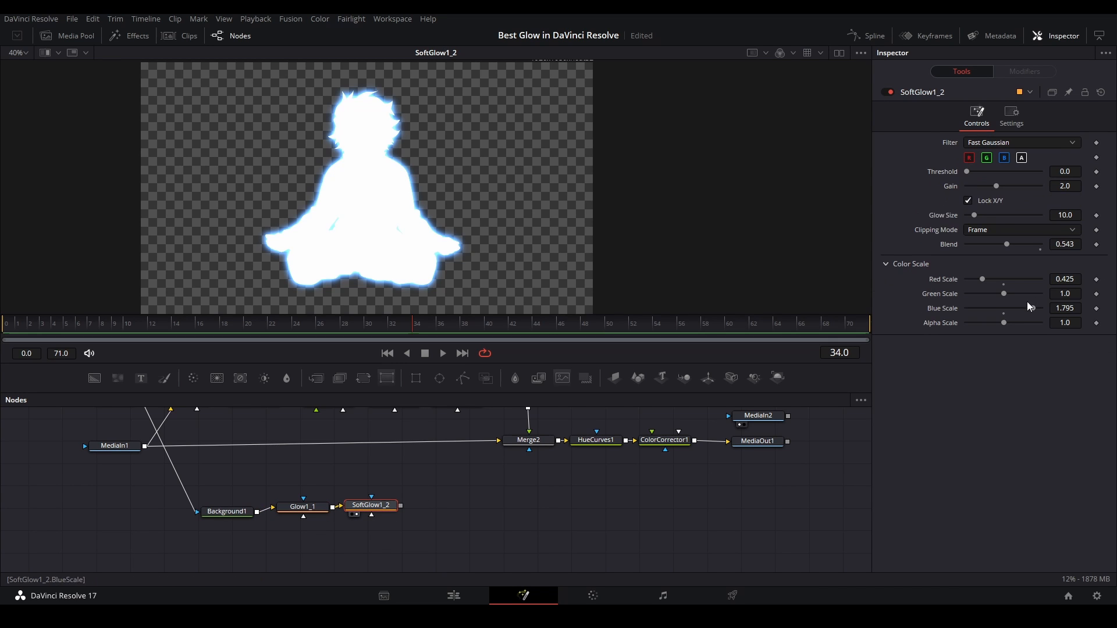
{"action": "left_click_drag", "start_coordinate": [1002, 246], "coordinate": [993, 246]}
{"action": "left_click_drag", "start_coordinate": [302, 507], "coordinate": [306, 505]}
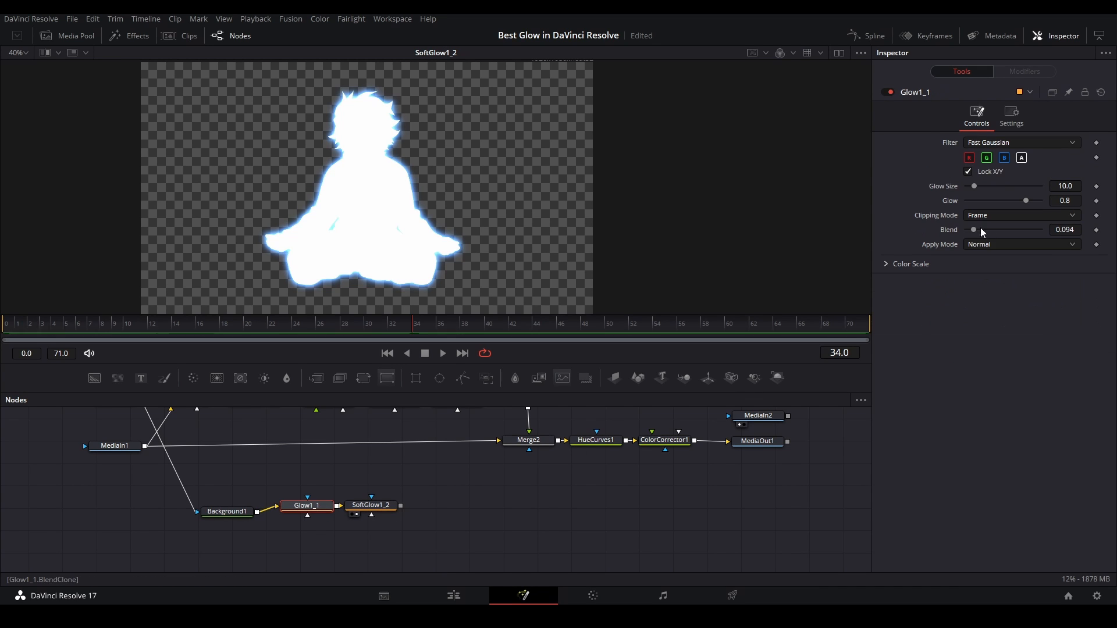
{"action": "left_click_drag", "start_coordinate": [979, 229], "coordinate": [968, 230]}
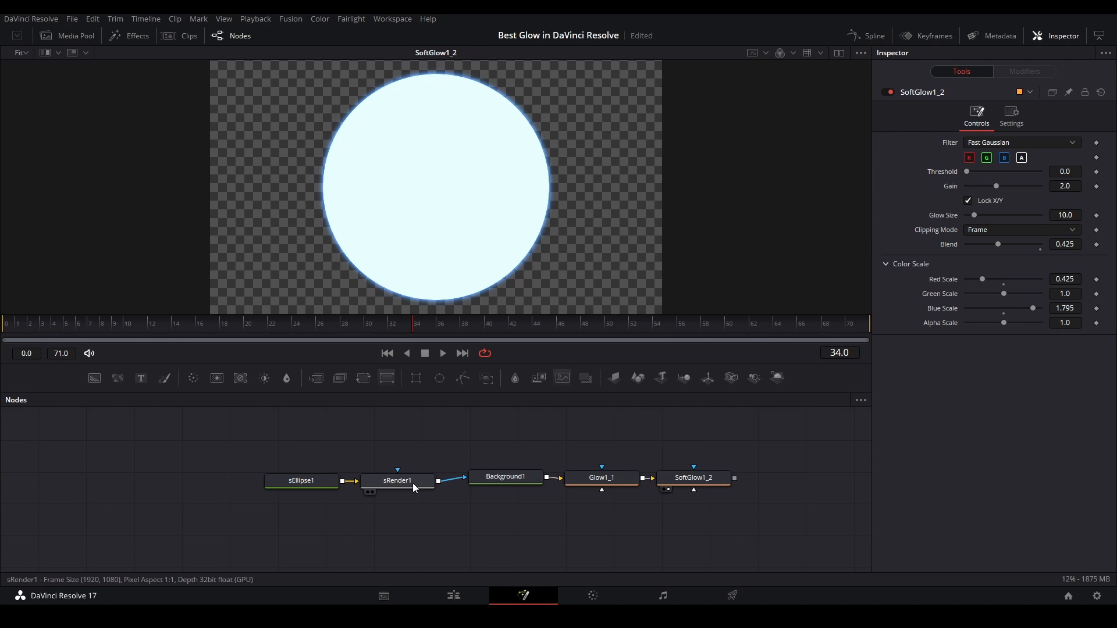
Review the ellipse shape nodes and the Background1, Glow1_1 and SoftGlow1_2 settings that make up the glowing circle
{"action": "left_click_drag", "start_coordinate": [276, 449], "coordinate": [442, 494]}
{"action": "left_click", "coordinate": [483, 476]}
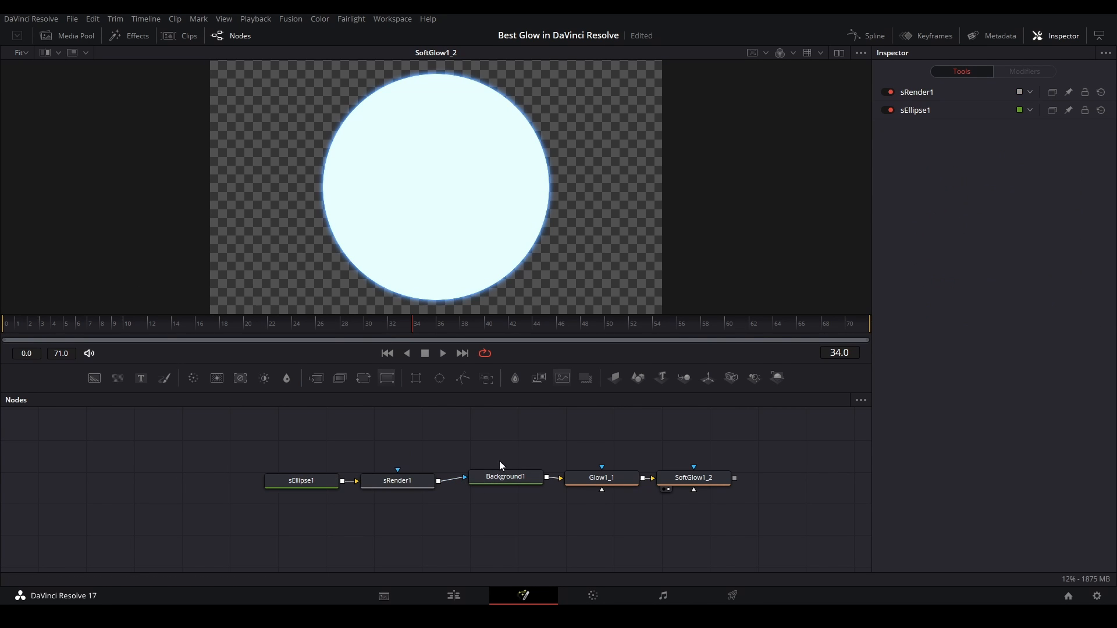
{"action": "left_click", "coordinate": [600, 477]}
{"action": "left_click", "coordinate": [684, 477]}
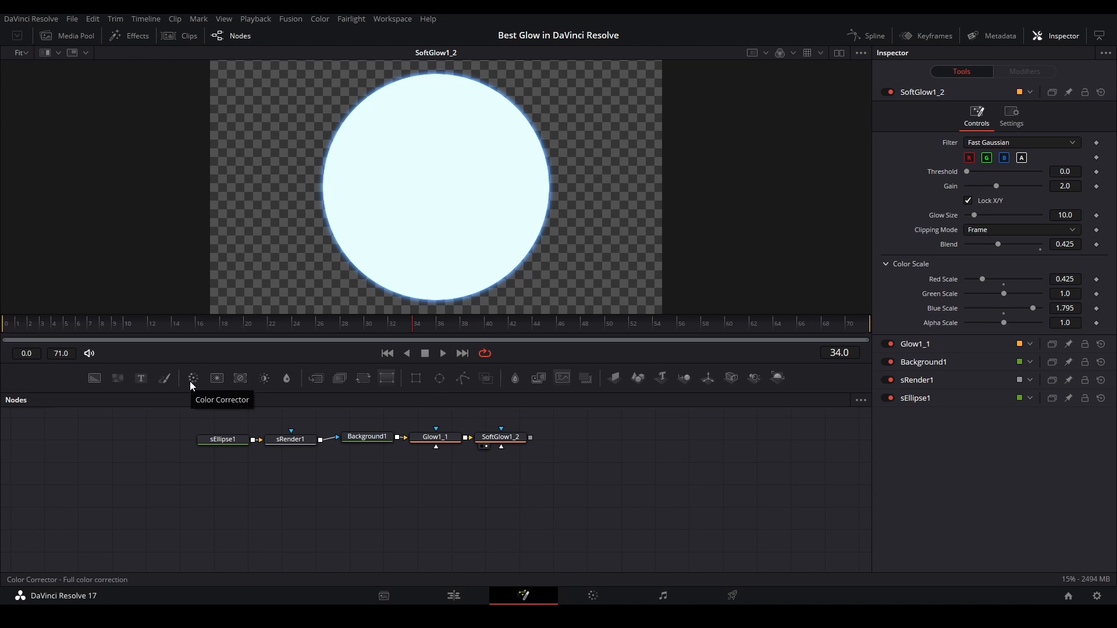
Connect a new Color Corrector after SoftGlow1_2 and tint the glow purple at strength 1.0
{"action": "left_click_drag", "start_coordinate": [193, 378], "coordinate": [644, 460]}
{"action": "left_click_drag", "start_coordinate": [530, 437], "coordinate": [583, 439]}
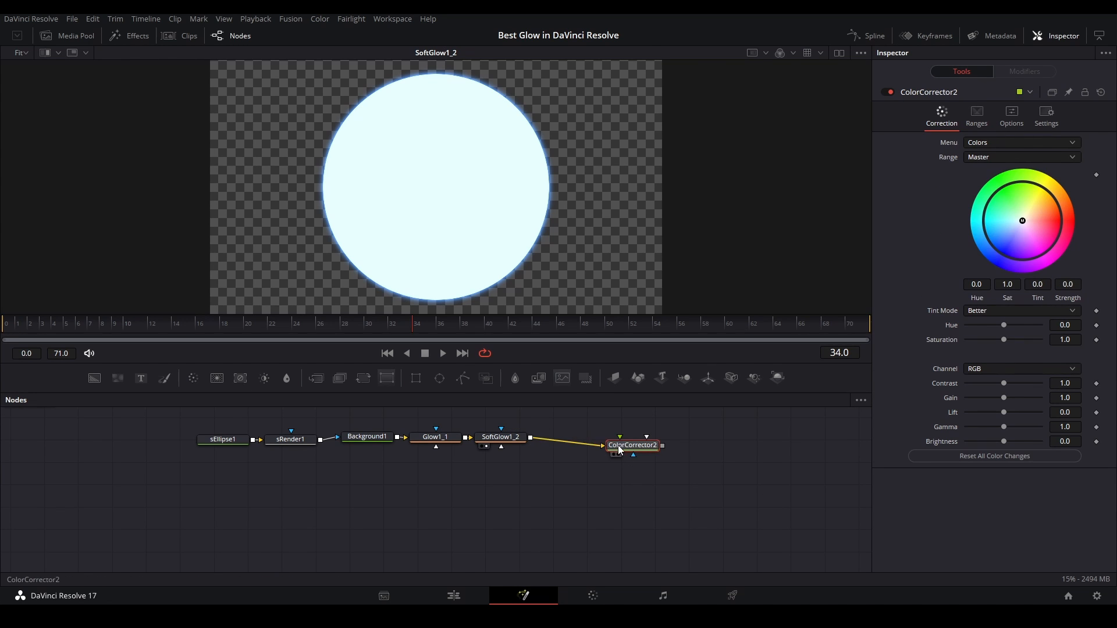
{"action": "left_click_drag", "start_coordinate": [1029, 216], "coordinate": [1026, 168]}
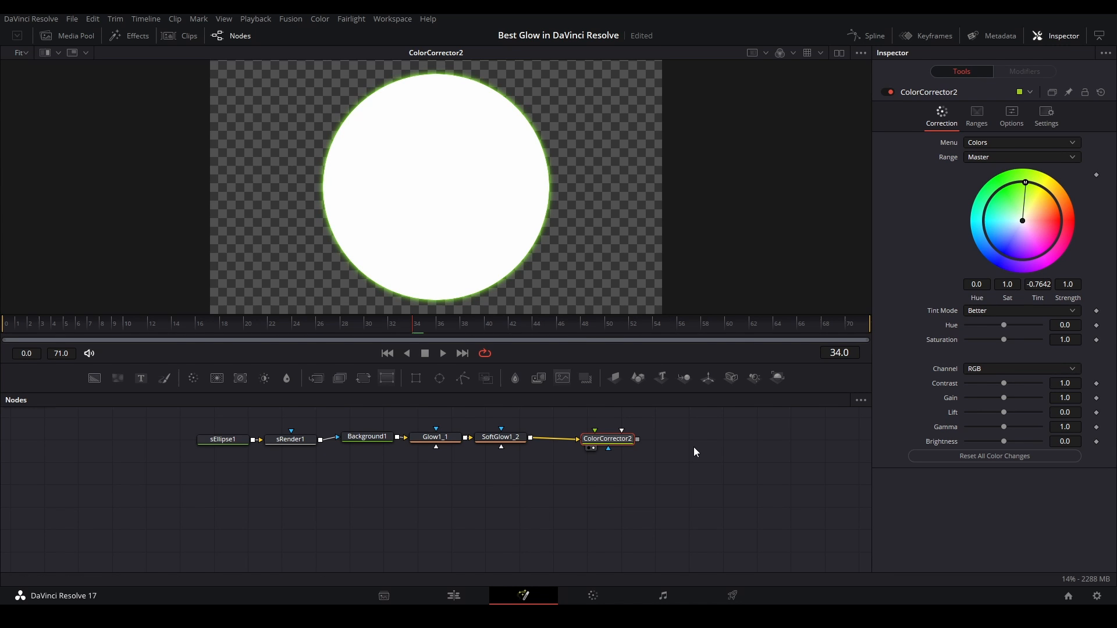
{"action": "left_click_drag", "start_coordinate": [1009, 231], "coordinate": [1053, 250]}
Compare the glow before and after the tint by displaying SoftGlow1_2 and ColorCorrector2 in turn
{"action": "left_click", "coordinate": [499, 439]}
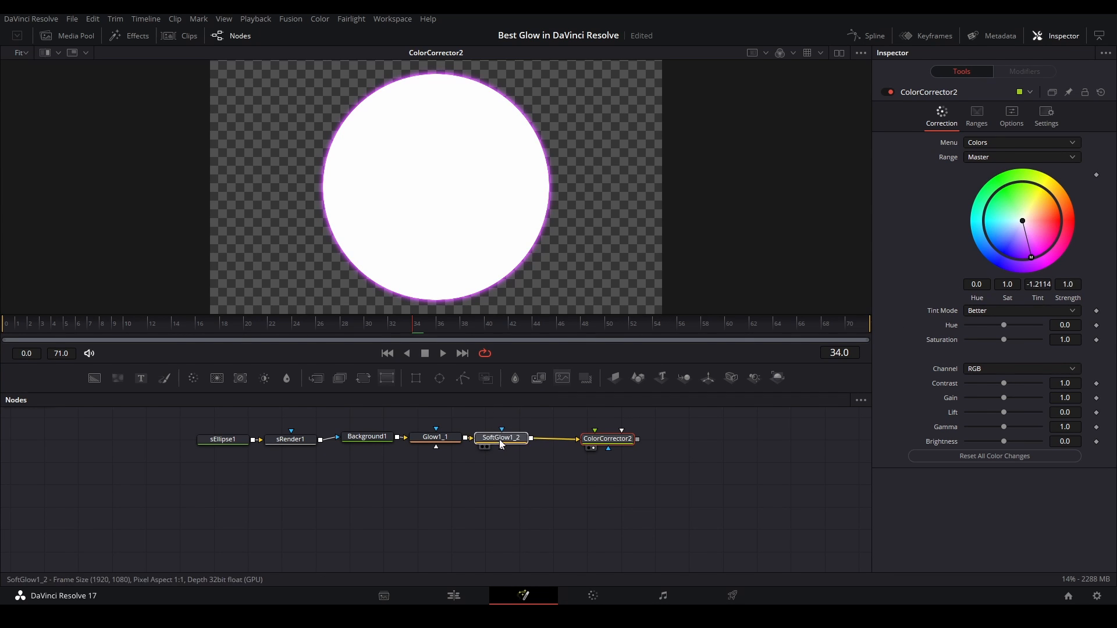
{"action": "key", "text": "2"}
{"action": "left_click", "coordinate": [625, 439]}
{"action": "key", "text": "2"}
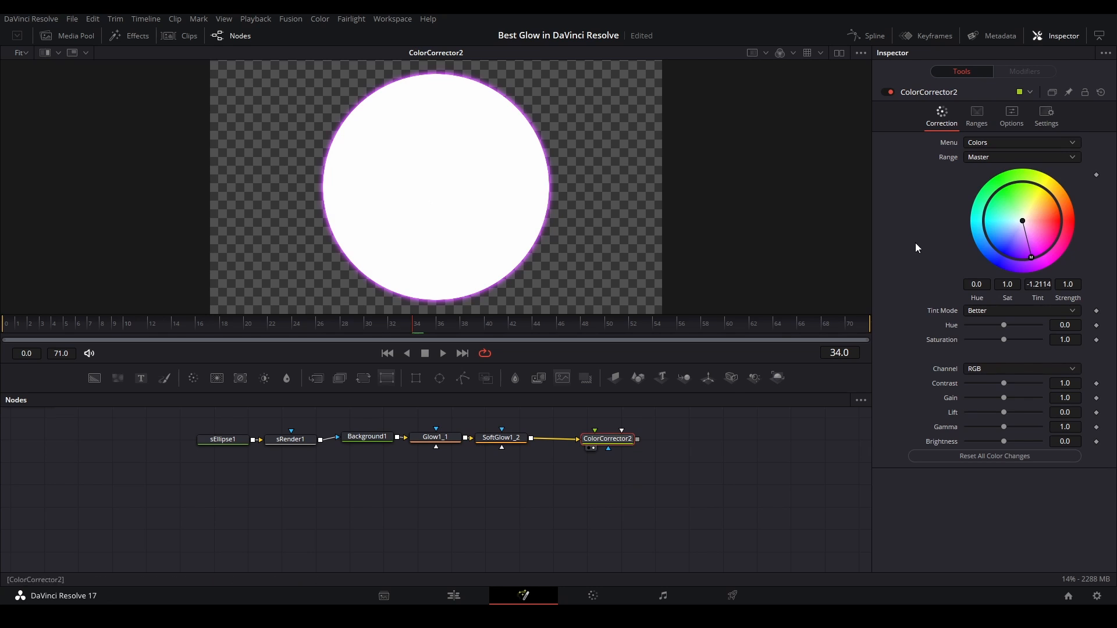